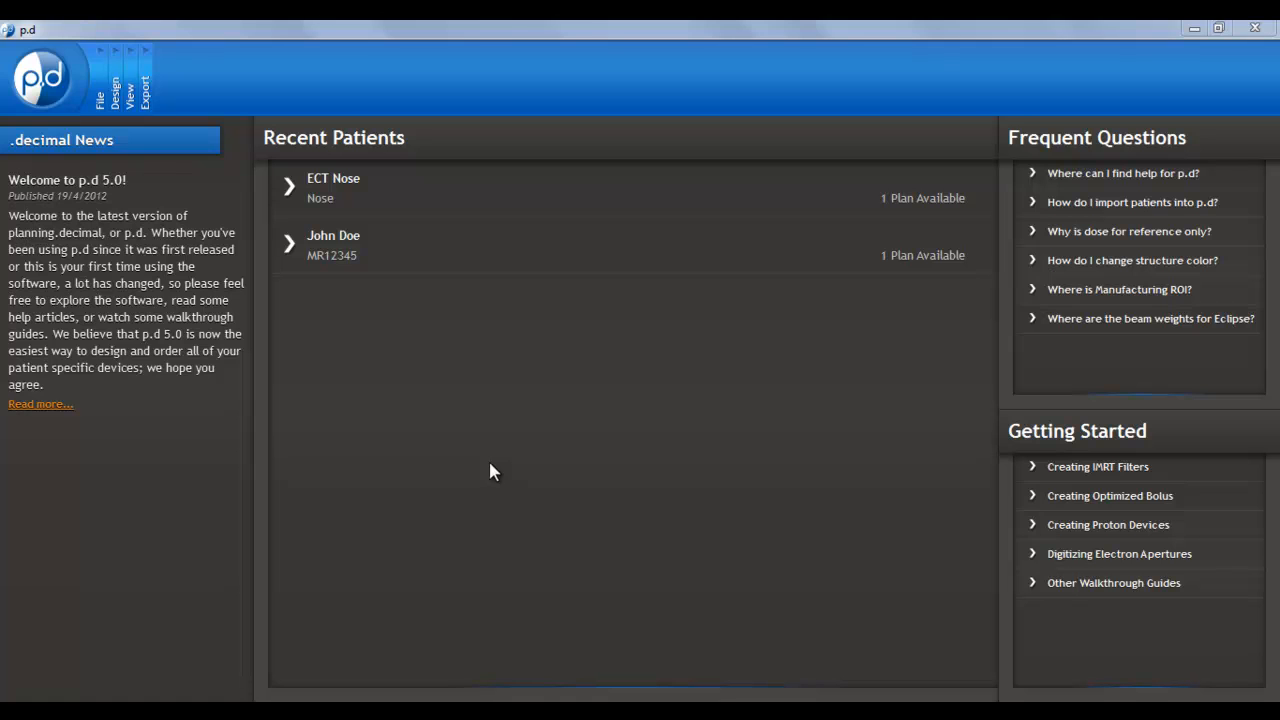
Step: Switch to the ECXXXX External Beam Planning window and start the Export Wizard for the IMRT_HN2 plan
mouse_move(373, 711)
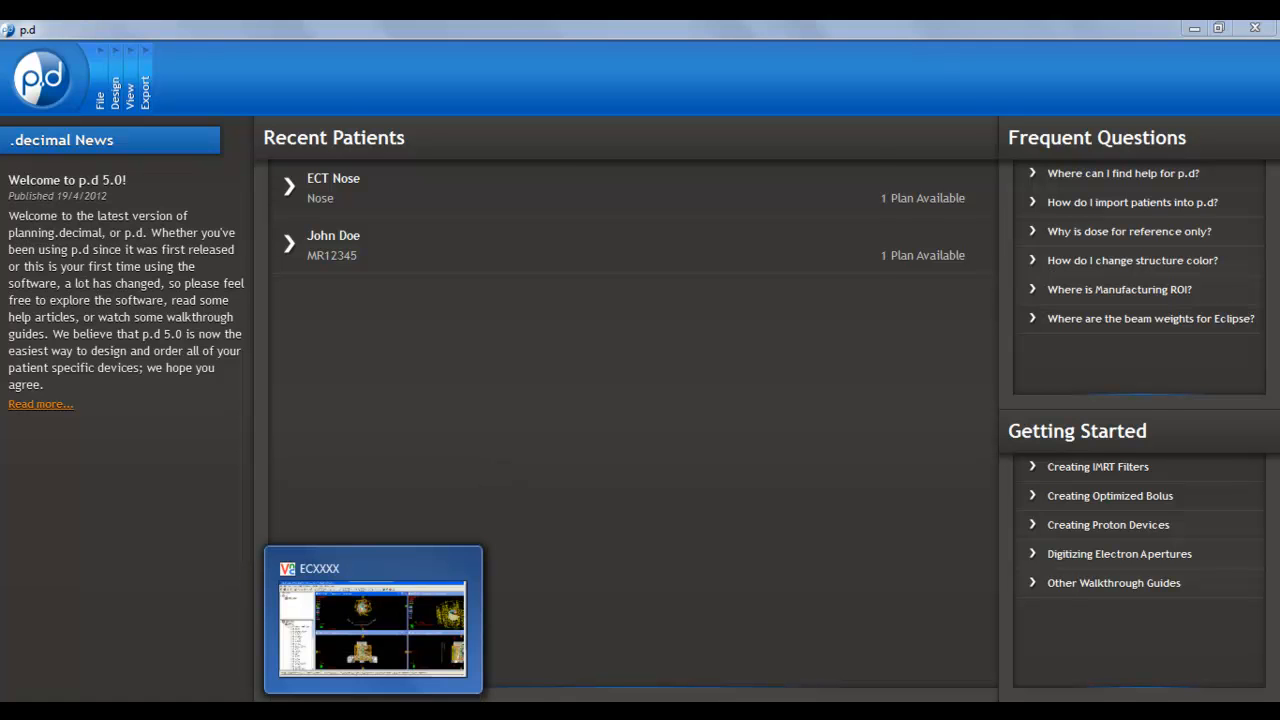
left_click(373, 625)
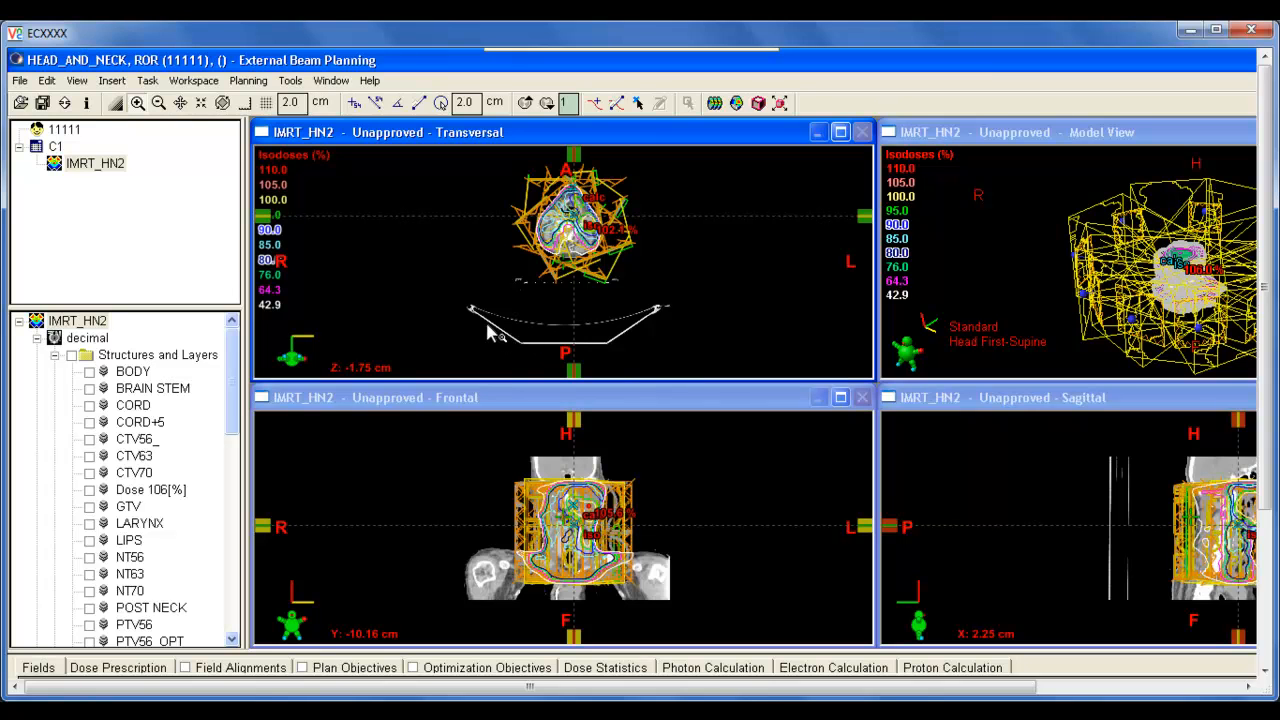
left_click(20, 81)
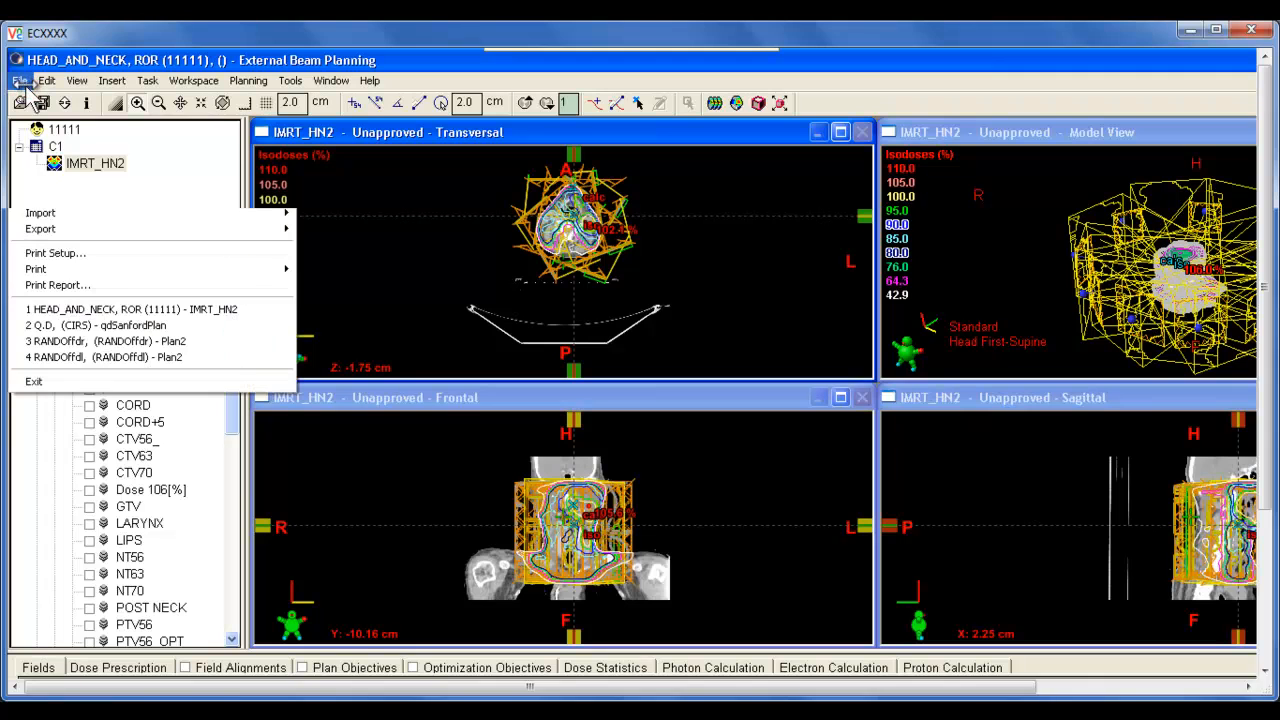
mouse_move(169, 229)
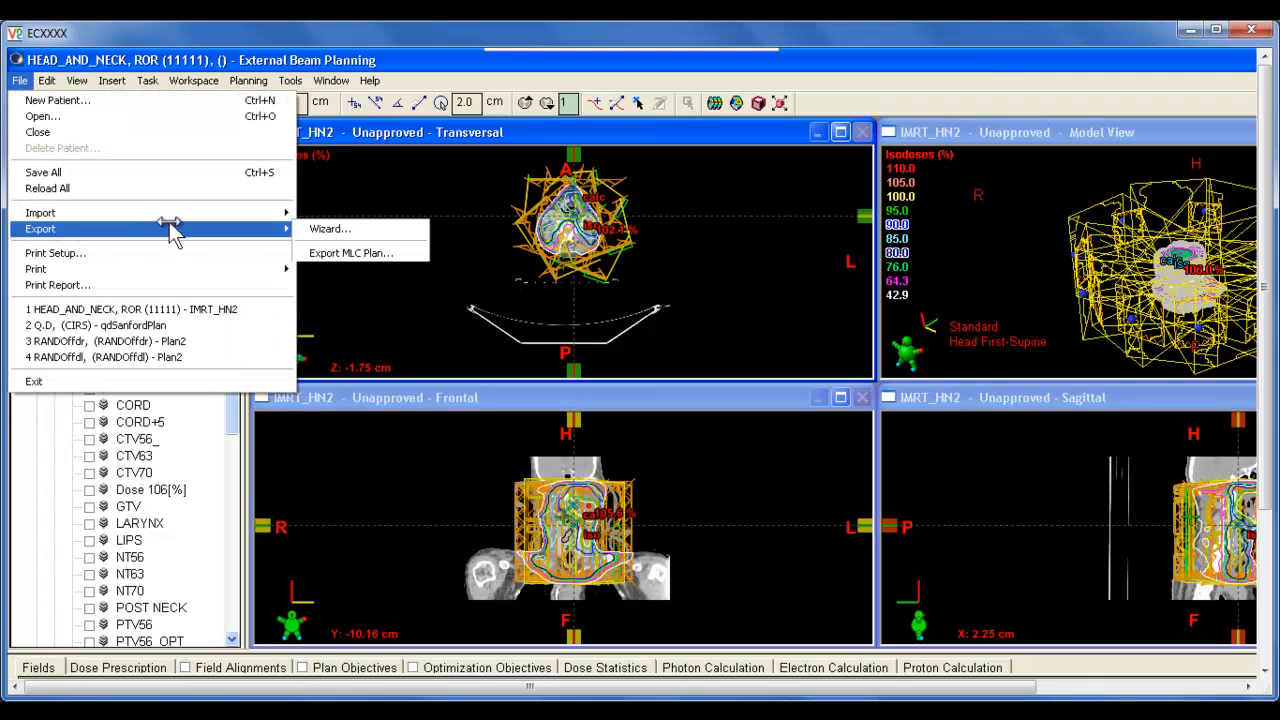
left_click(340, 230)
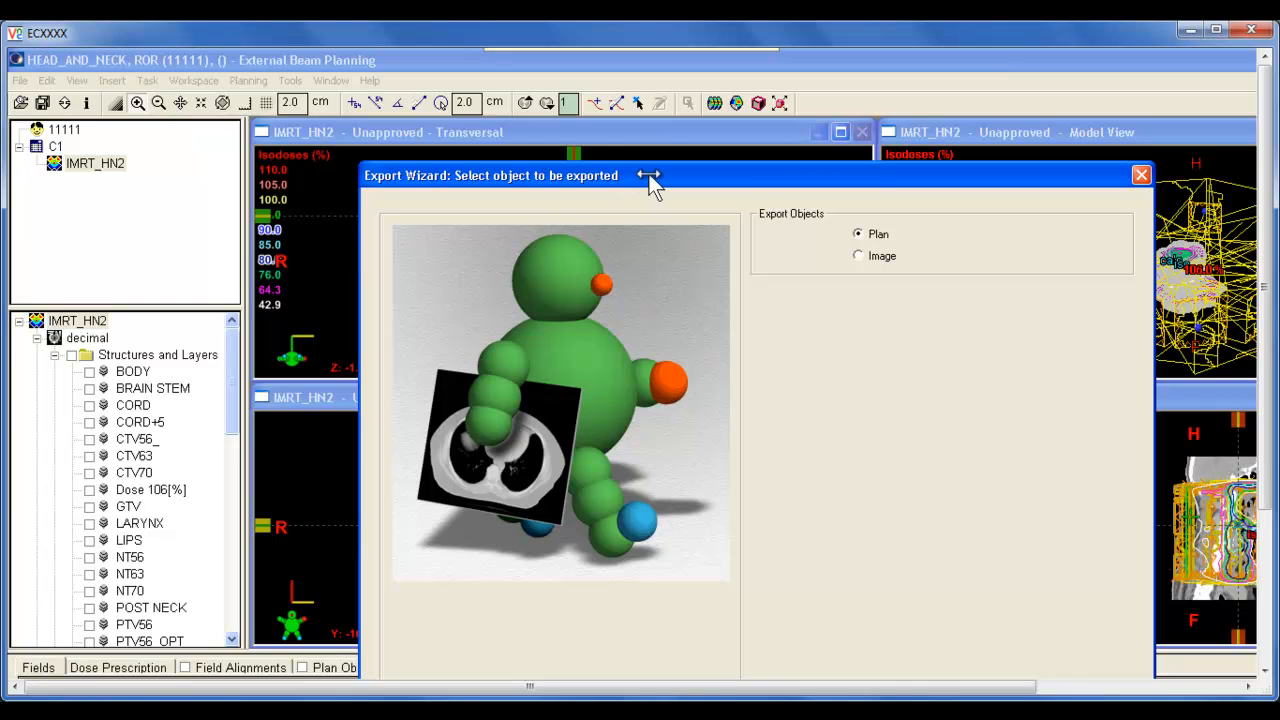
Step: Set up the plan export with fluences included, dose set to None, and the Export to p.d filter
left_click_drag(615, 150, 590, 124)
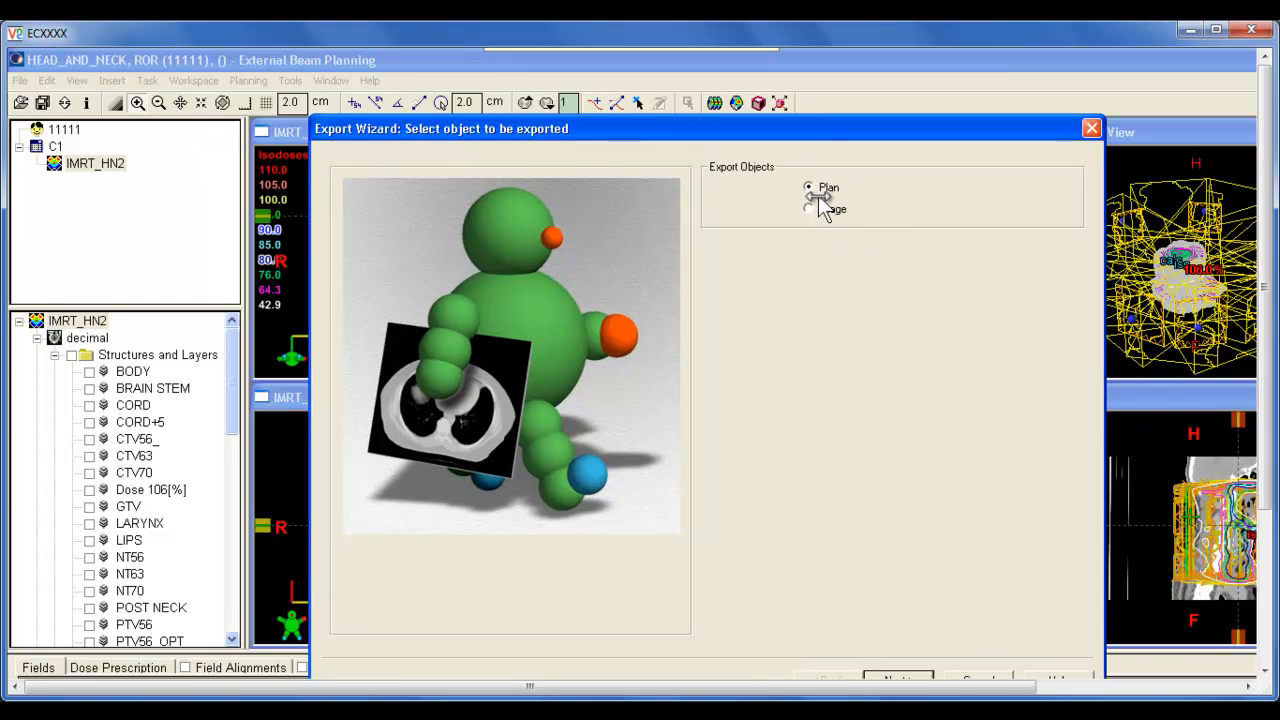
left_click(1268, 500)
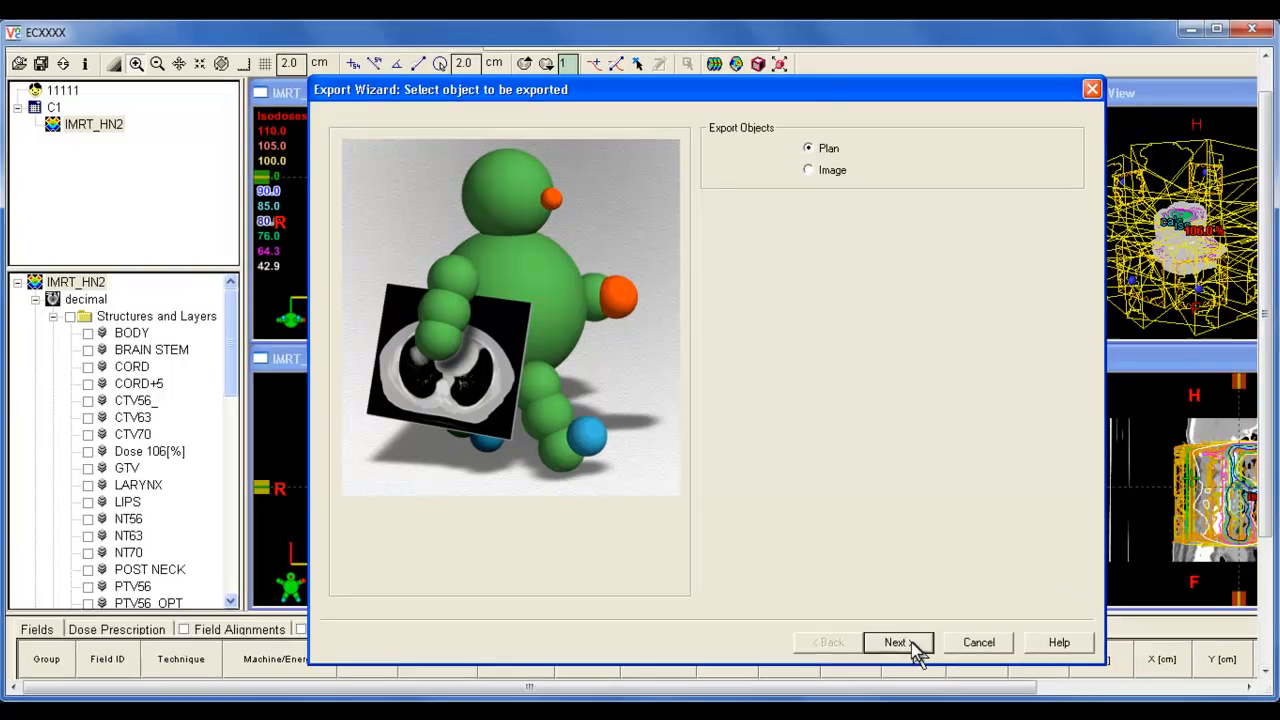
left_click(910, 654)
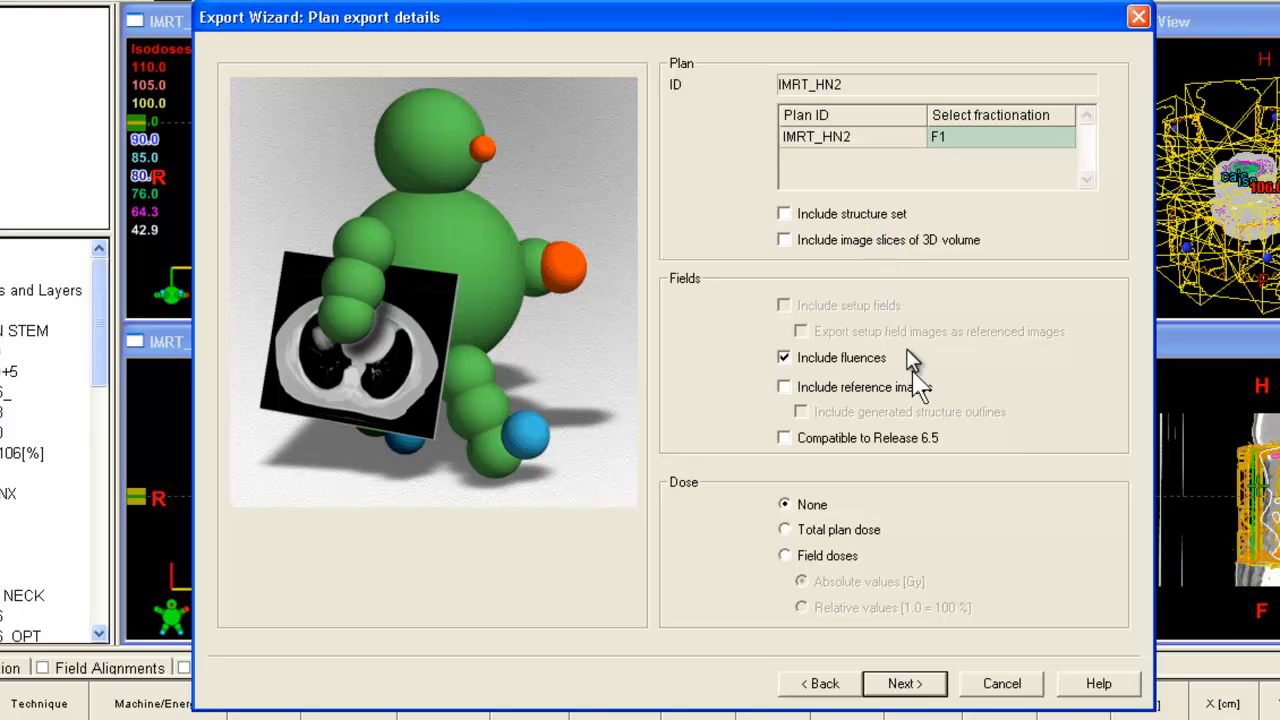
left_click(912, 686)
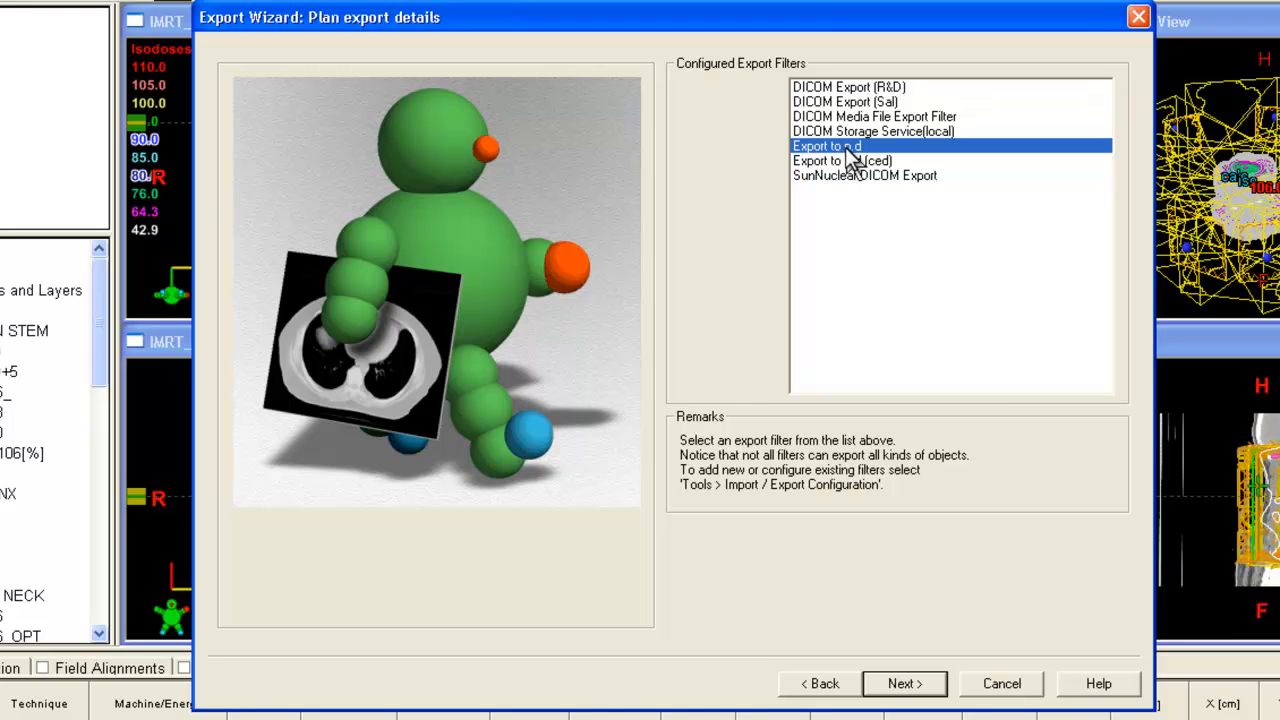
left_click(908, 687)
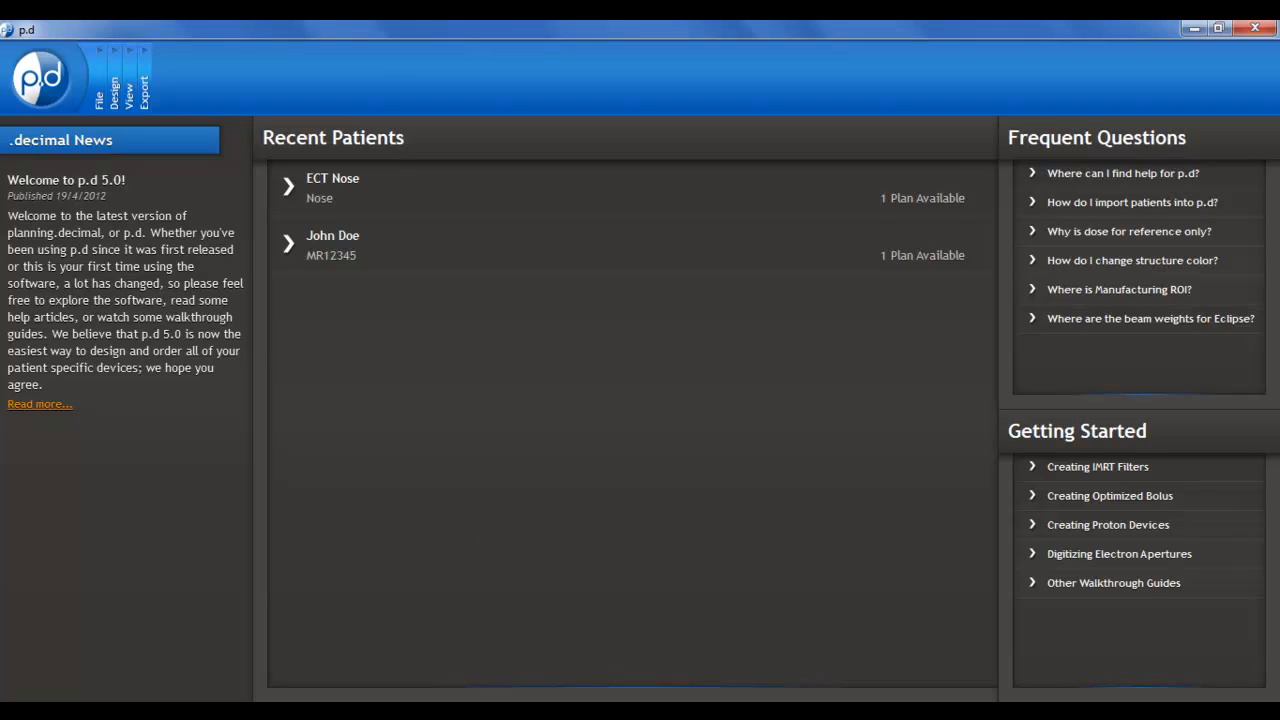
Step: Return to the Export Wizard in the ECXXXX window and finish sending the IMRT_HN2 RT Plan with a log file
mouse_move(373, 714)
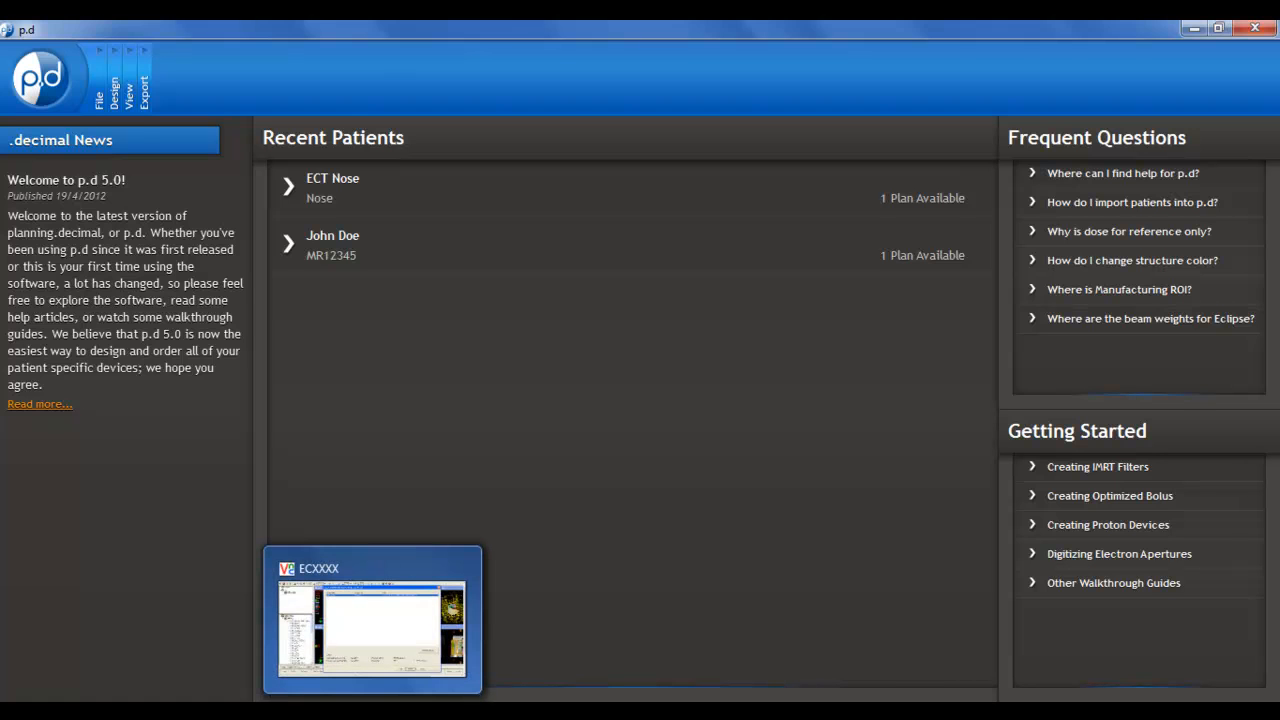
left_click(372, 625)
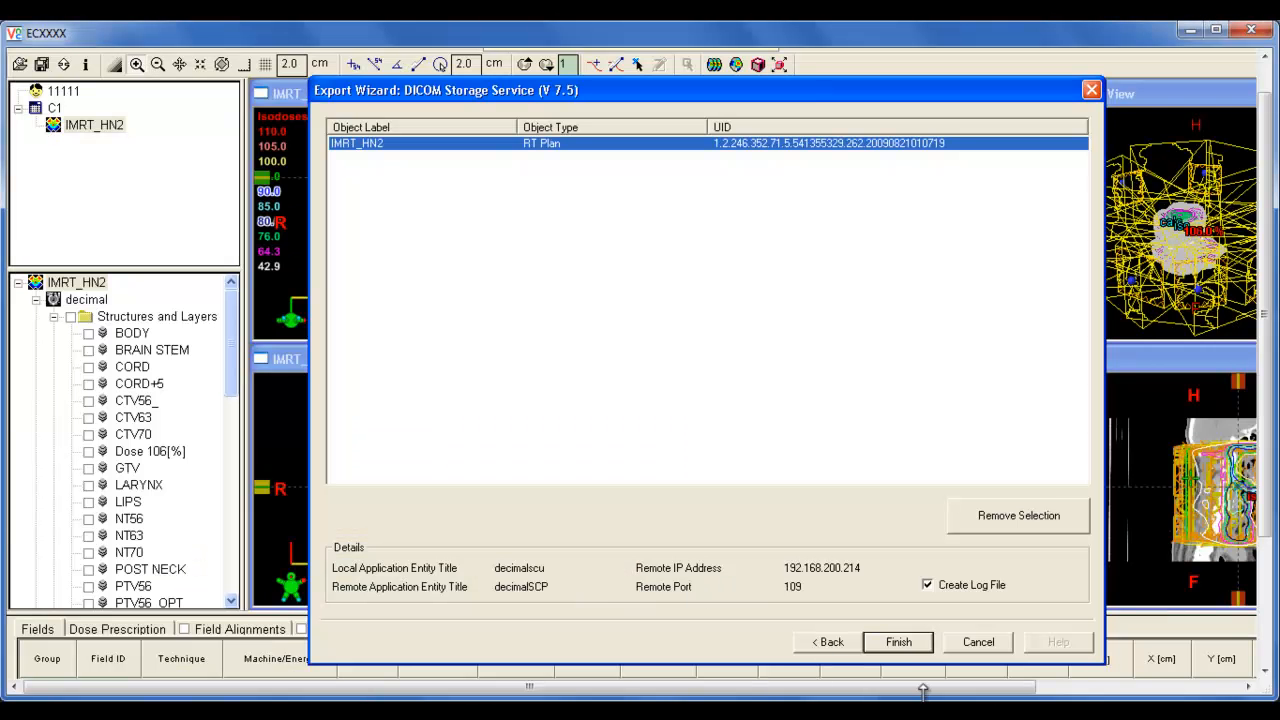
left_click(898, 643)
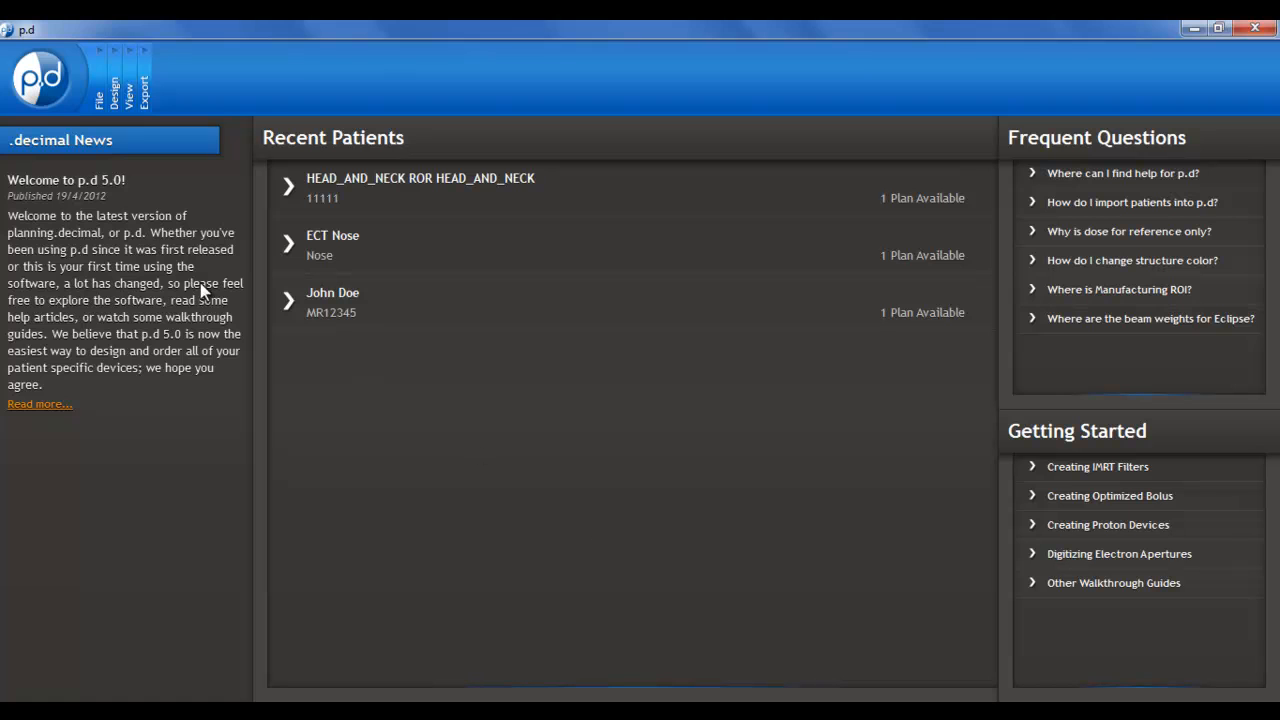
Step: Look at the application settings, including the default locations and DICOM import category, and close them without changes
left_click(40, 78)
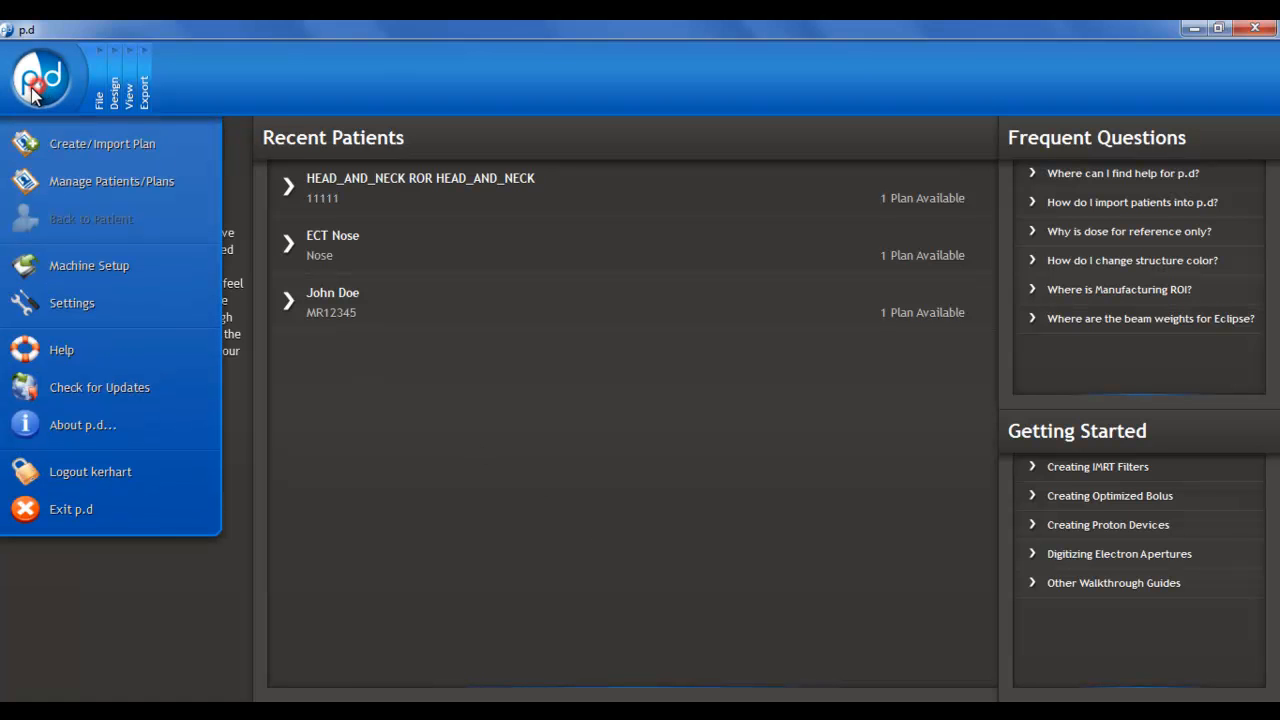
left_click(70, 303)
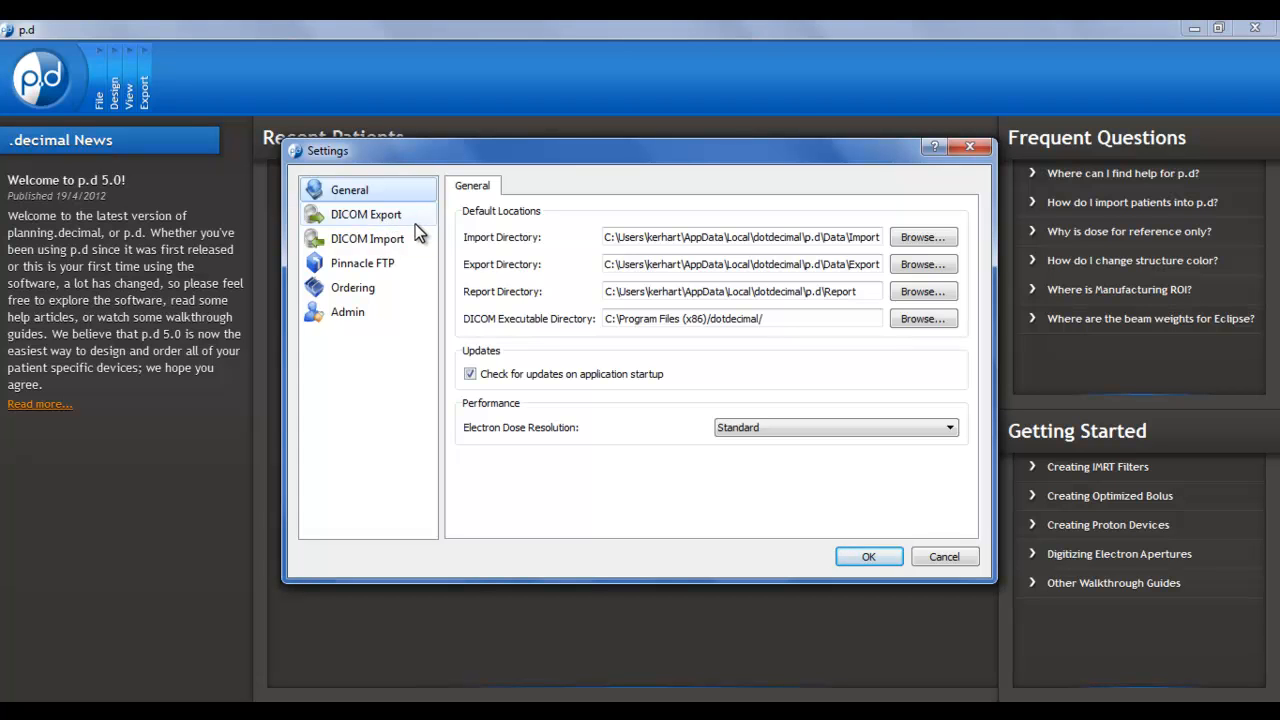
left_click(956, 561)
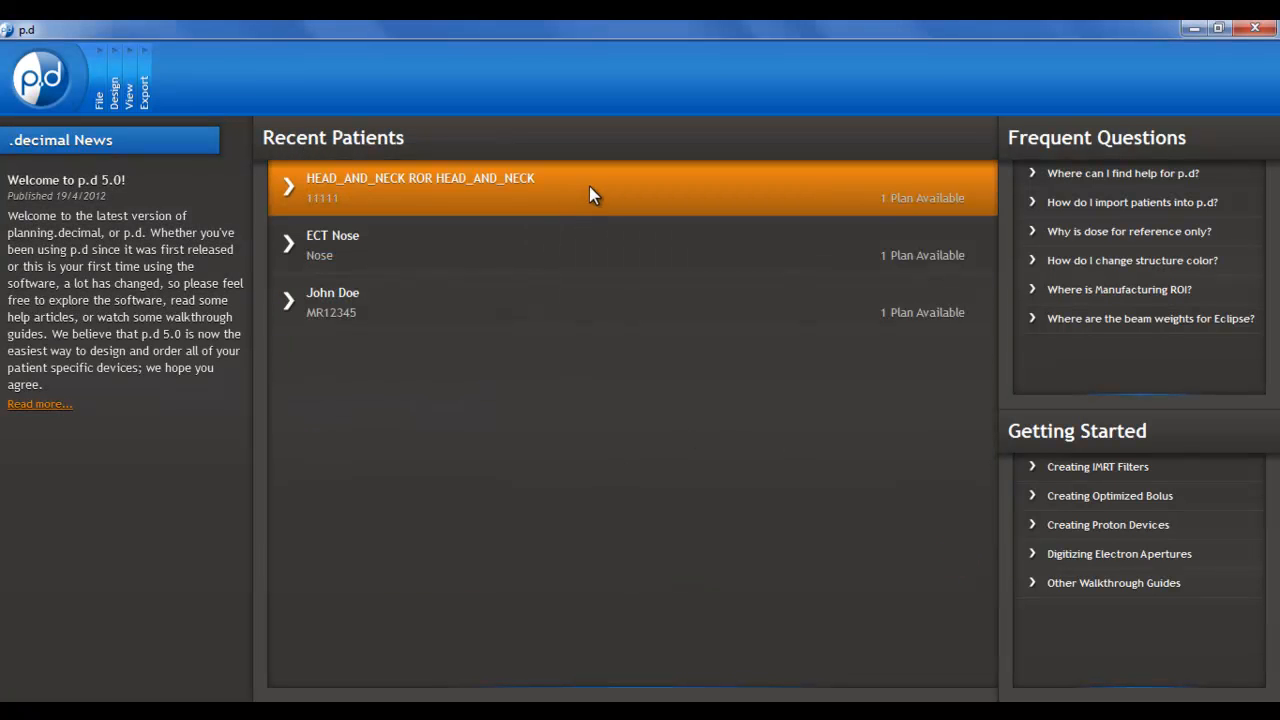
Step: Open the newly received head-and-neck patient and complete the plan import with Decimal Example Machine as the p.d machine
left_click(594, 186)
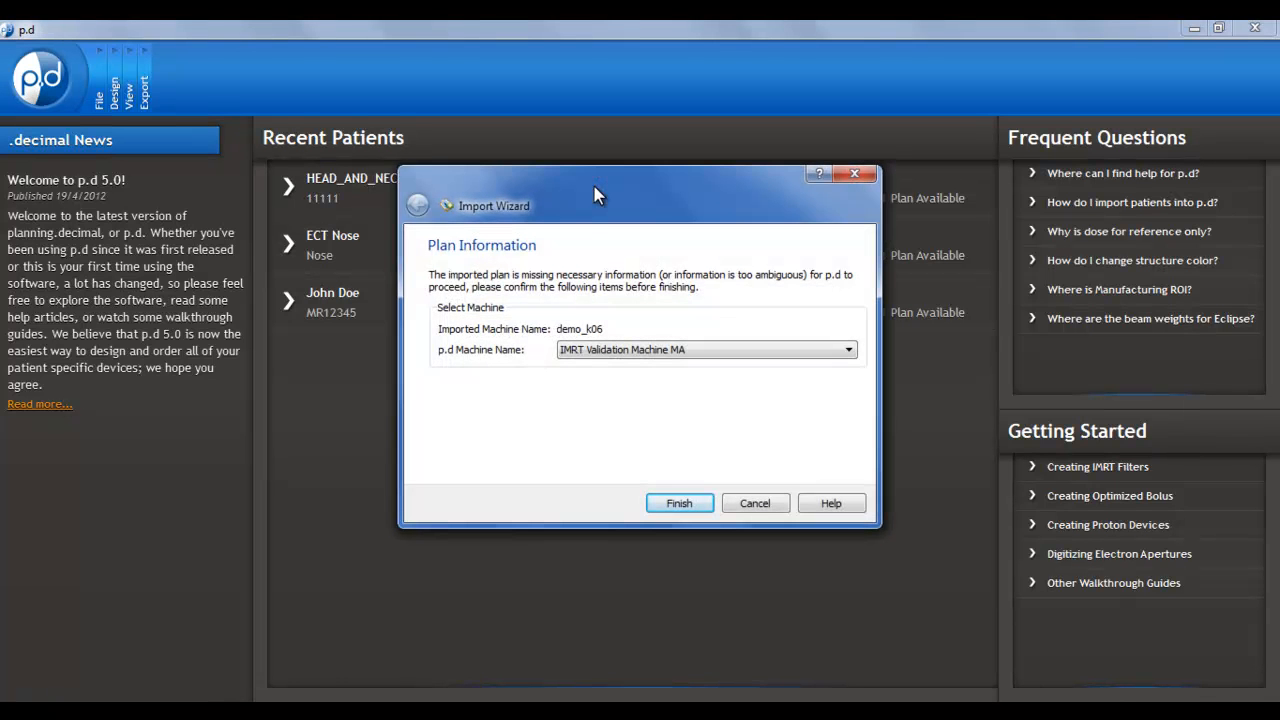
left_click(621, 351)
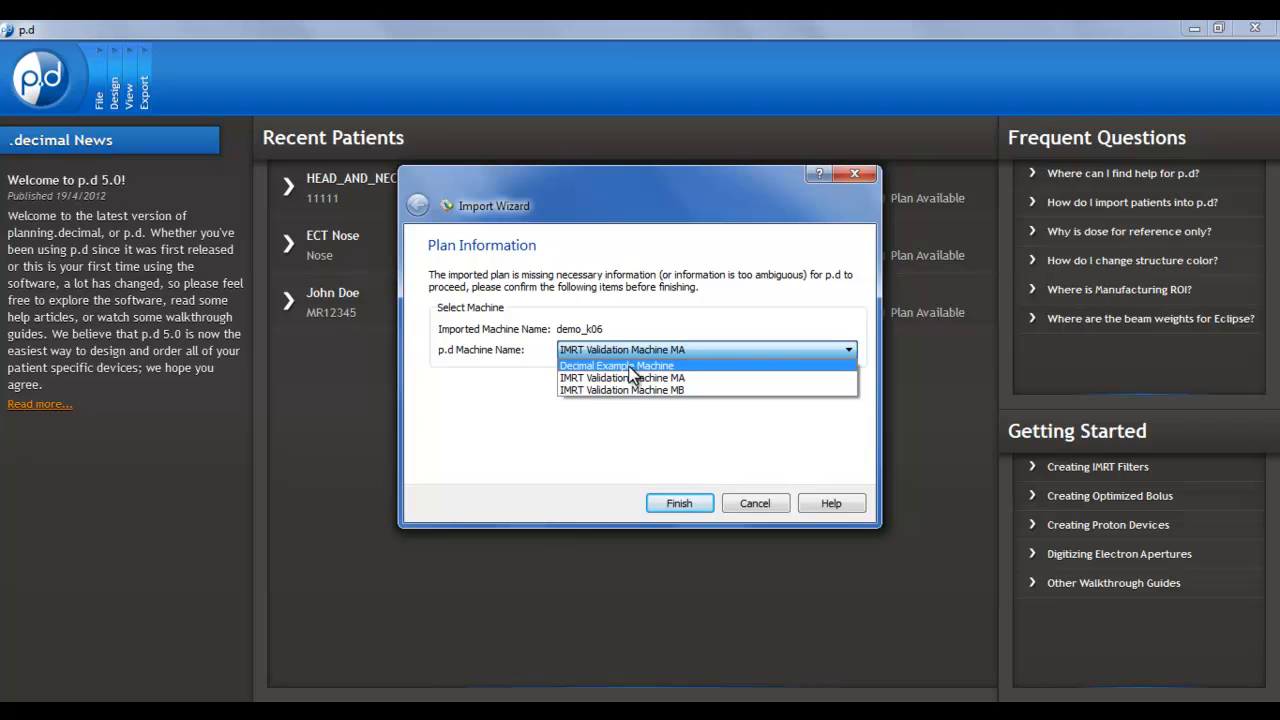
left_click(629, 367)
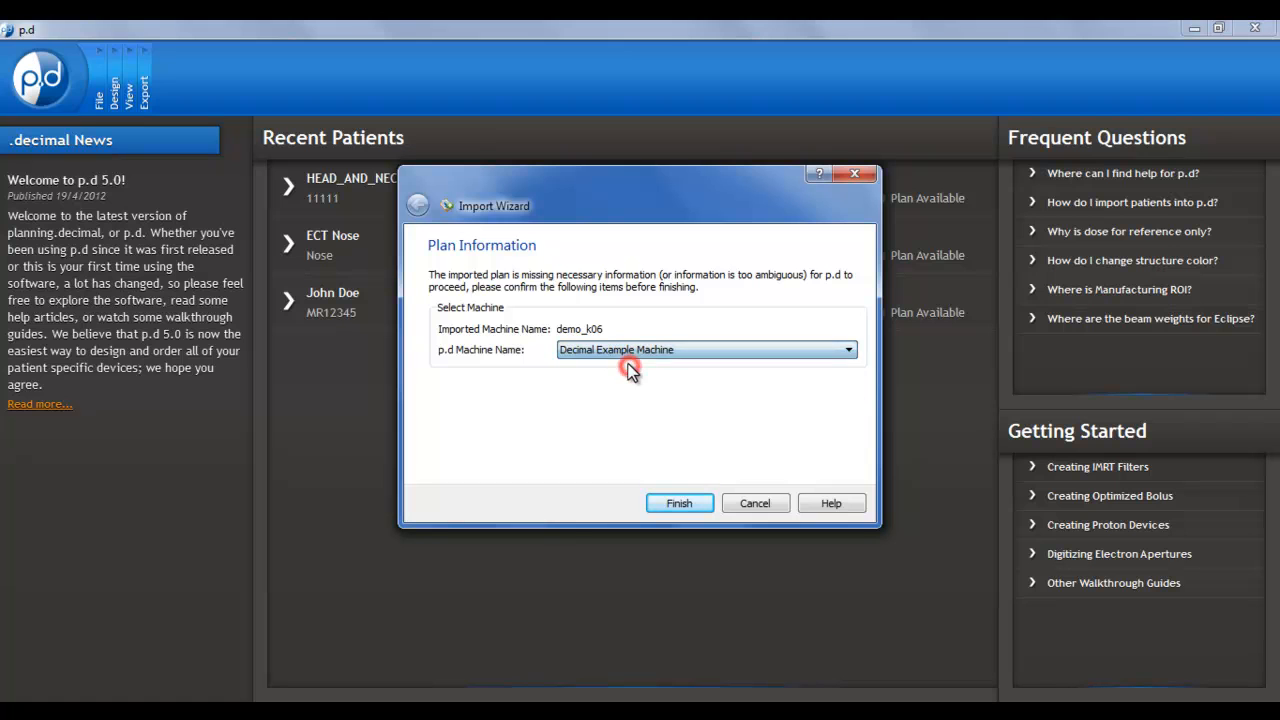
left_click(681, 504)
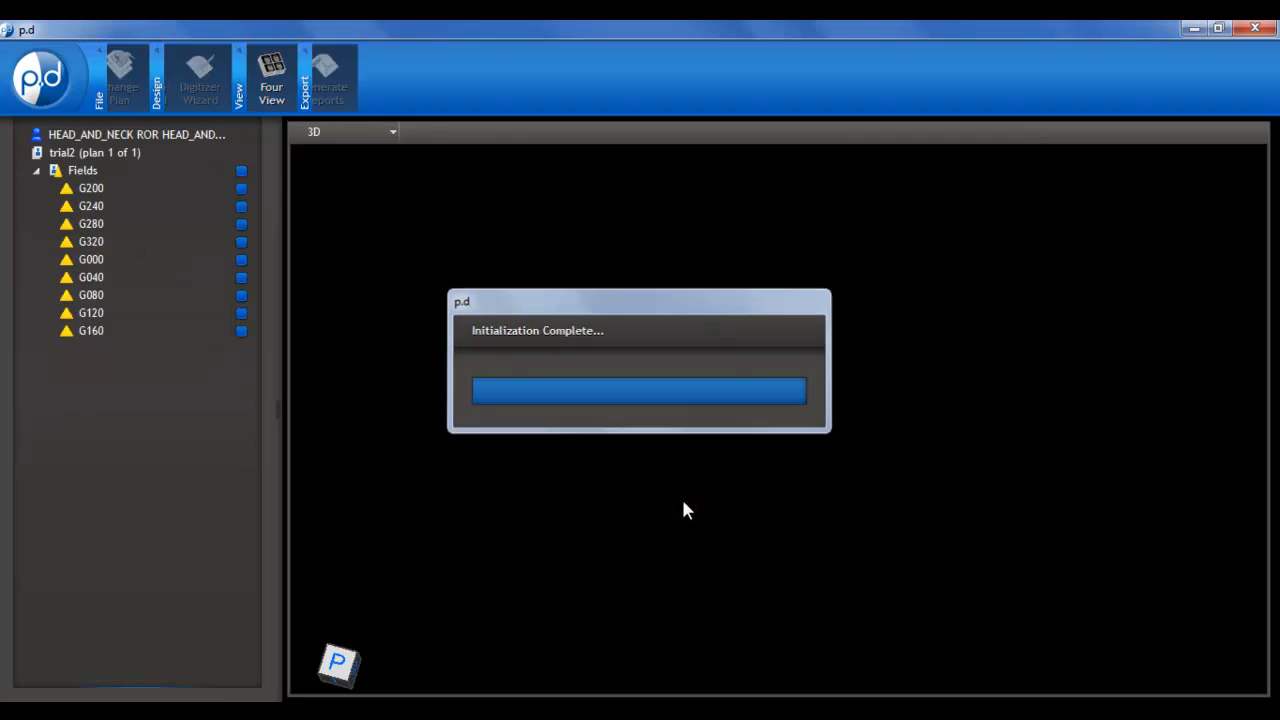
Step: Display all of the plan's treatment fields in the 3D view and inspect their arrangement
left_click(241, 171)
left_click_drag(838, 440, 792, 451)
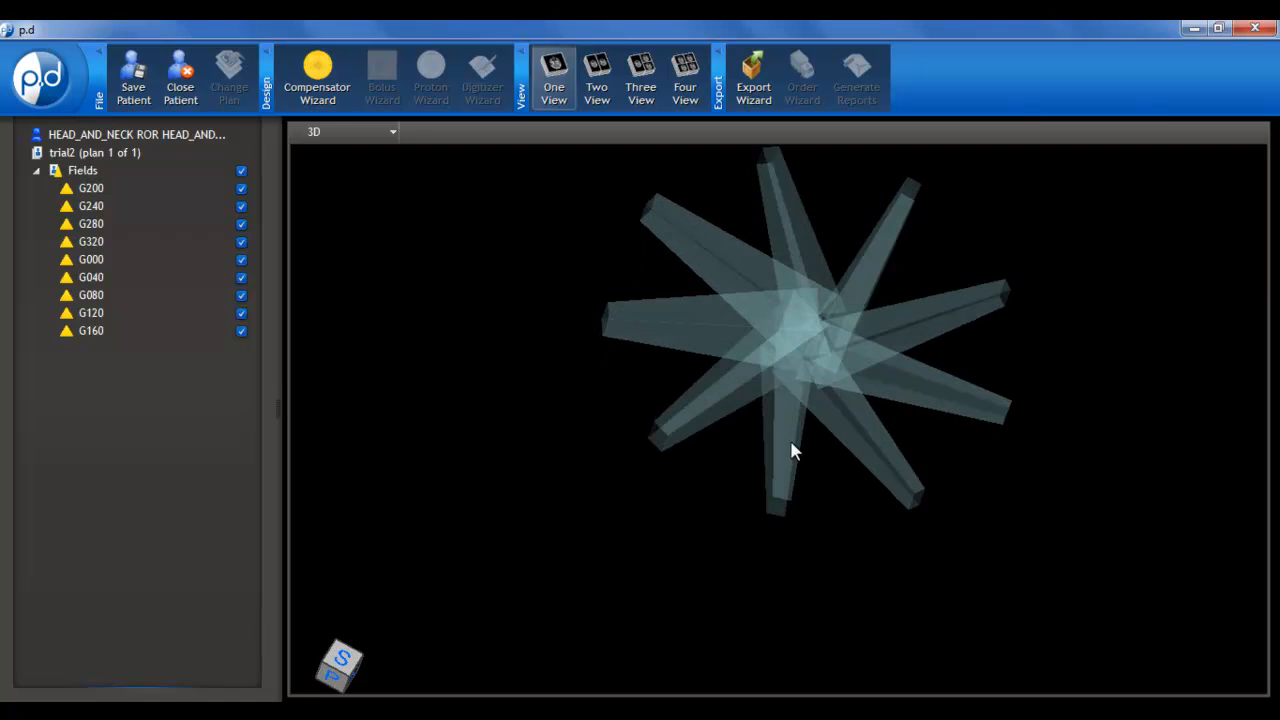
left_click_drag(821, 381, 760, 467)
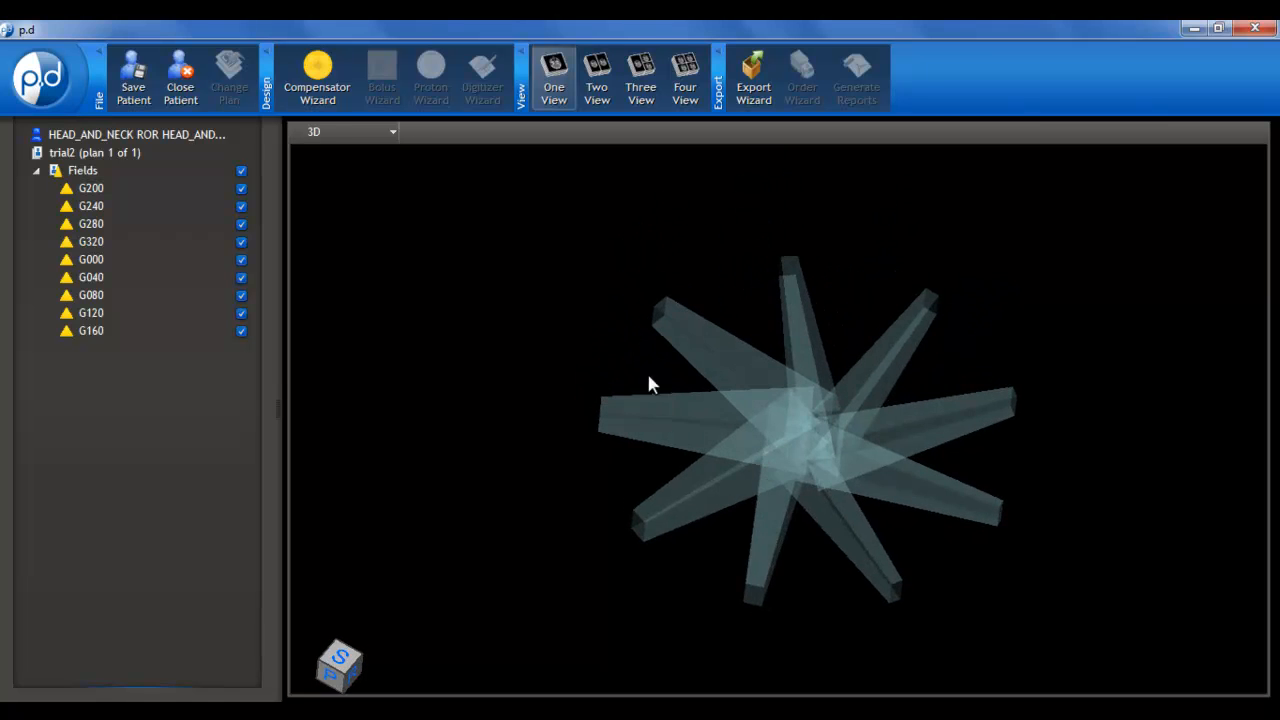
scroll(698, 366, "up", 1)
left_click_drag(841, 444, 877, 478)
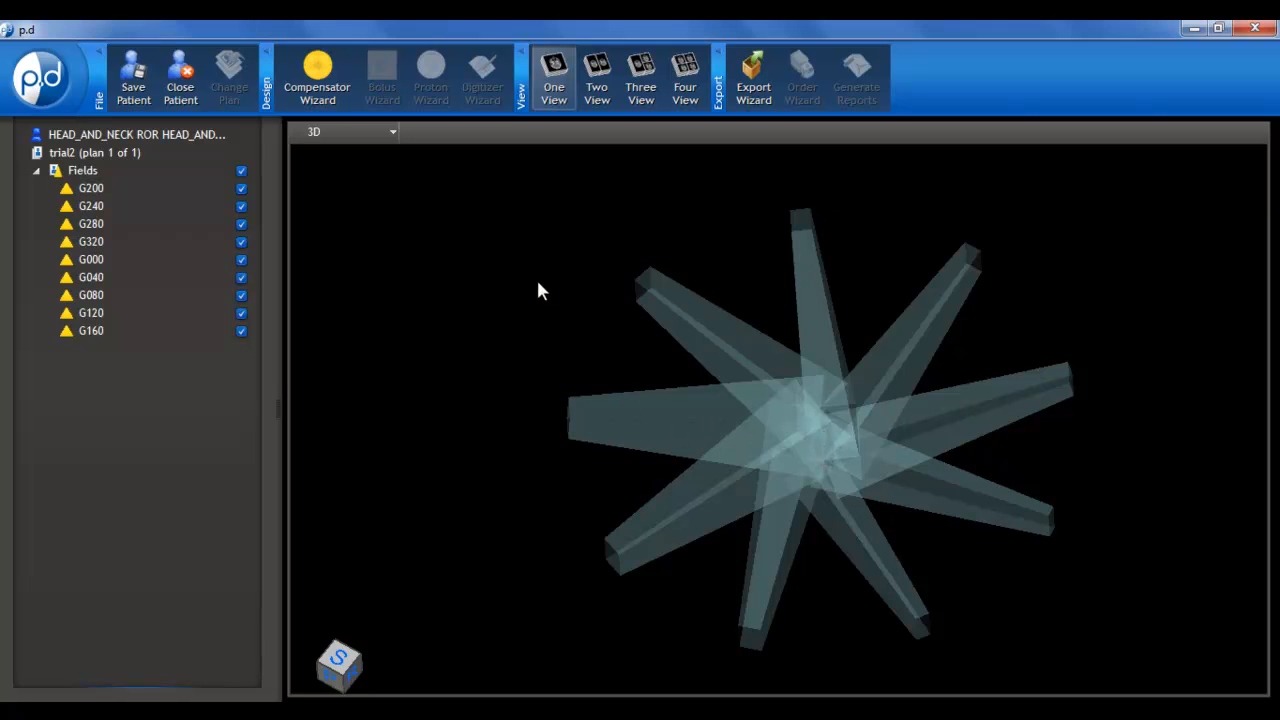
Step: Start the Compensator Wizard and review the energy, material and G200 thickness options, keeping 6 MV, Brass and 76.2 mm
left_click(319, 82)
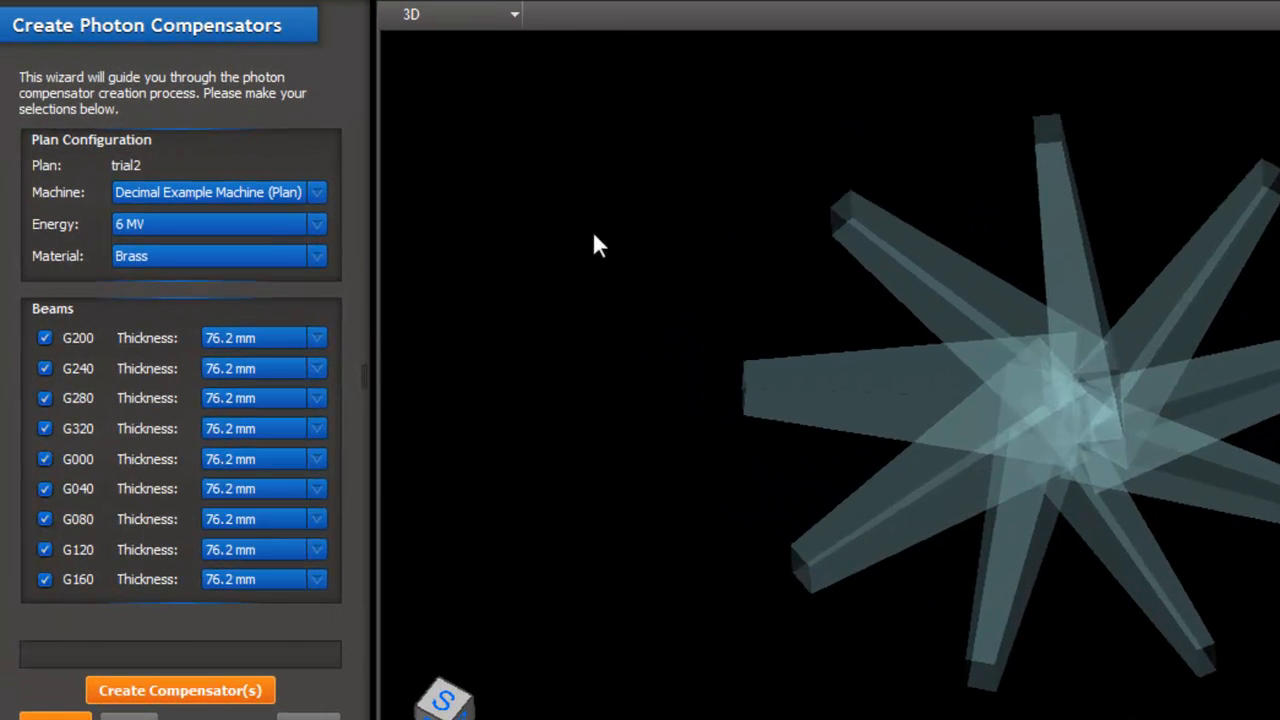
left_click(317, 225)
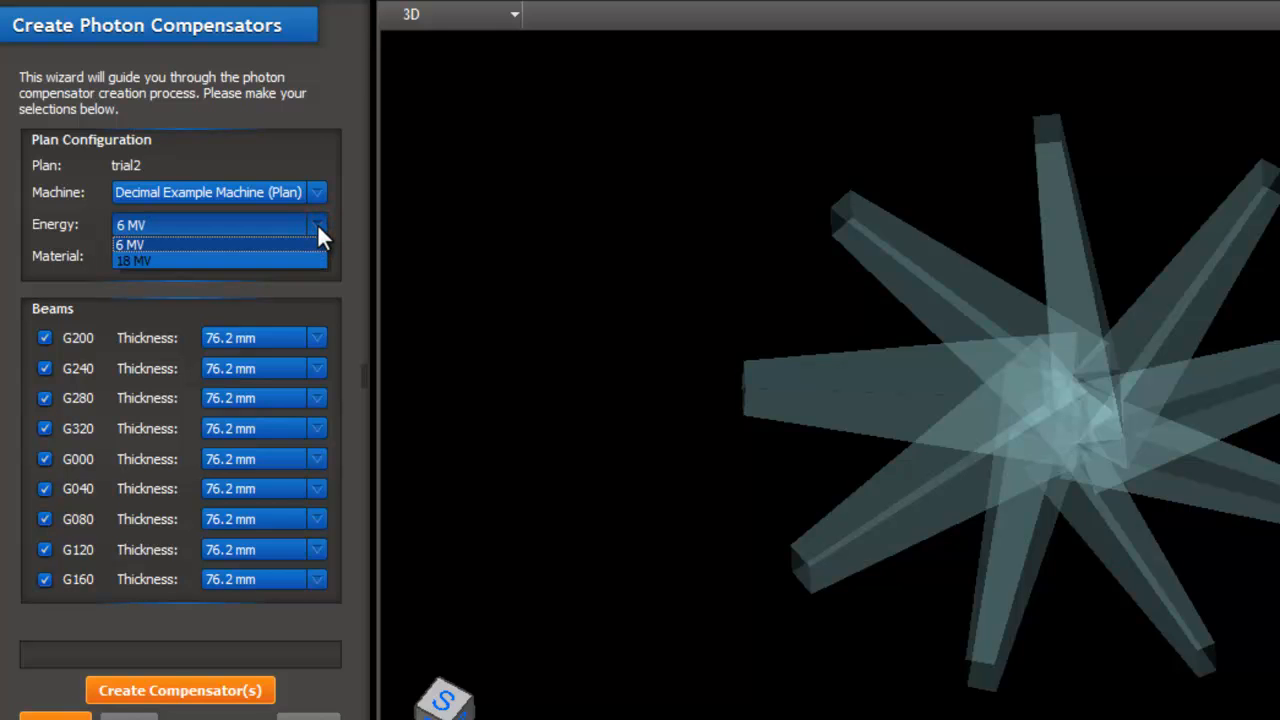
left_click(316, 224)
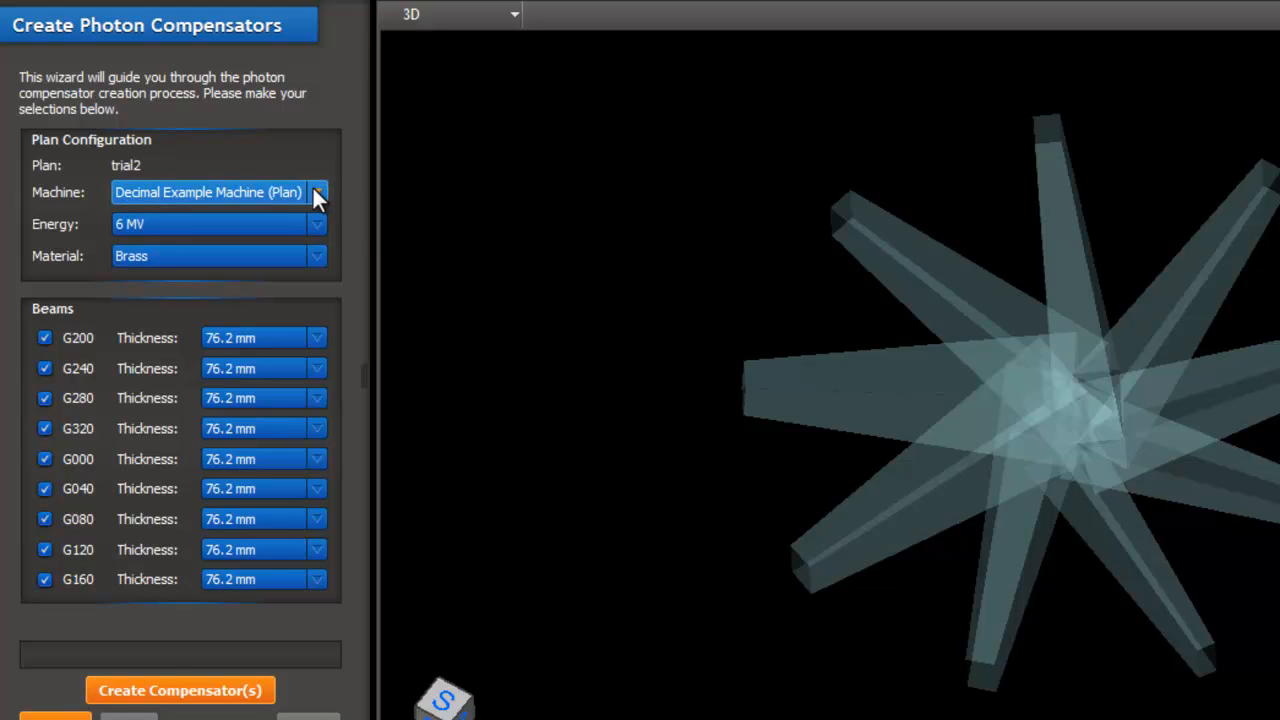
left_click(316, 257)
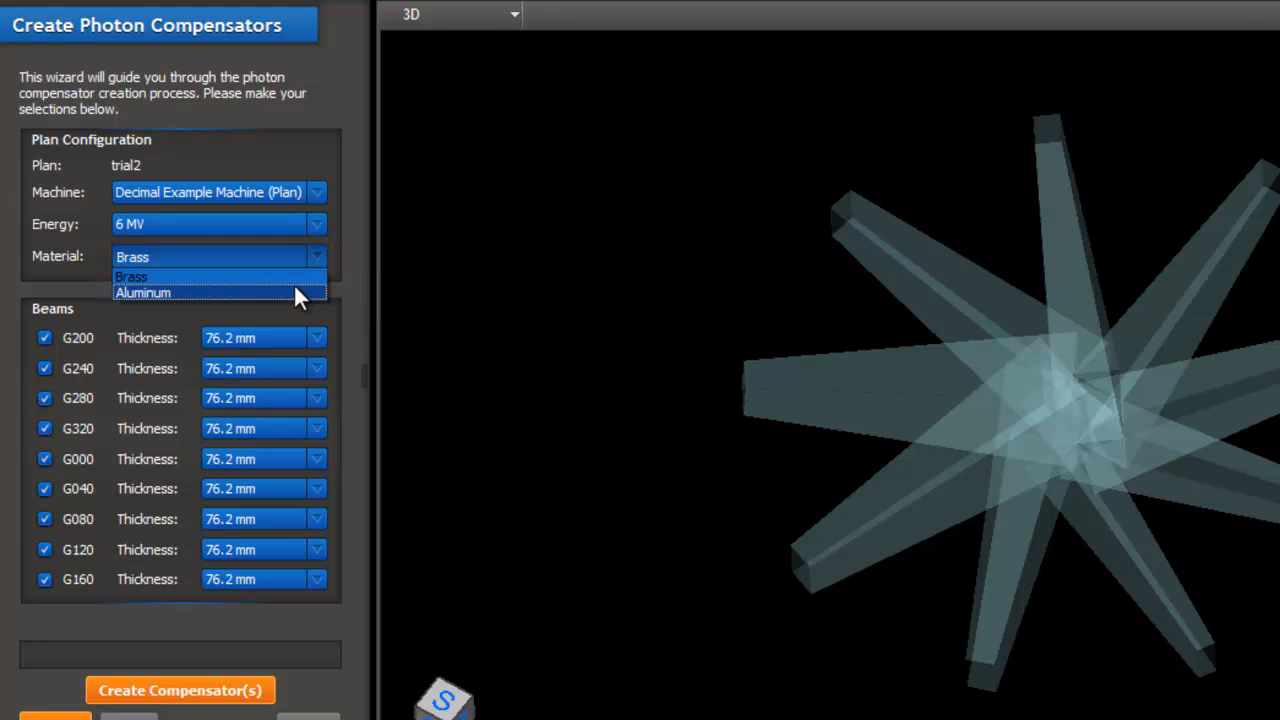
left_click(356, 235)
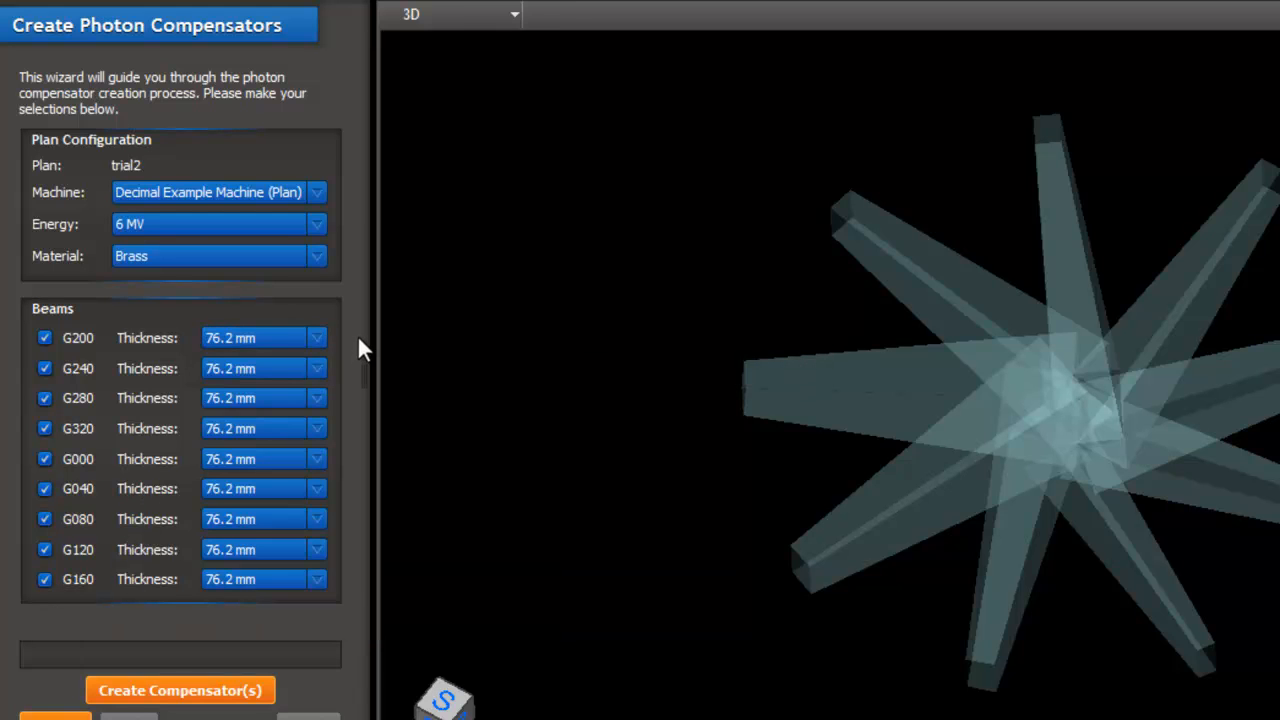
left_click(314, 337)
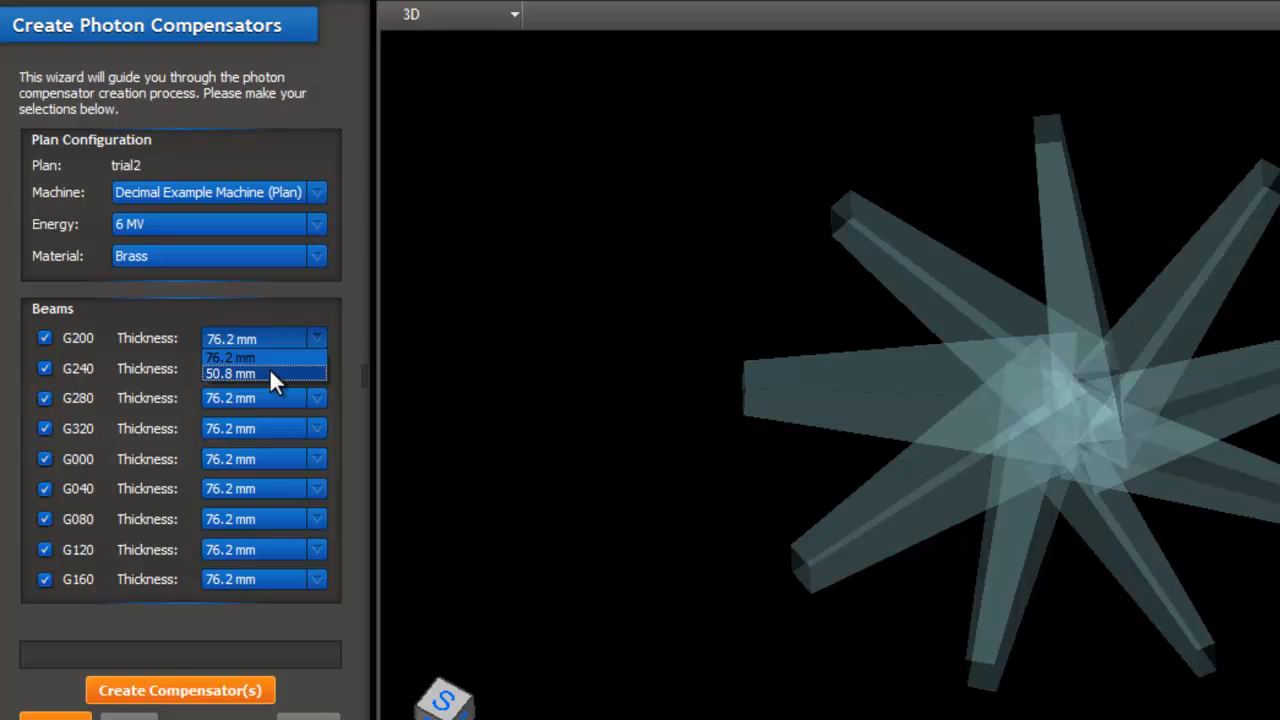
left_click(373, 327)
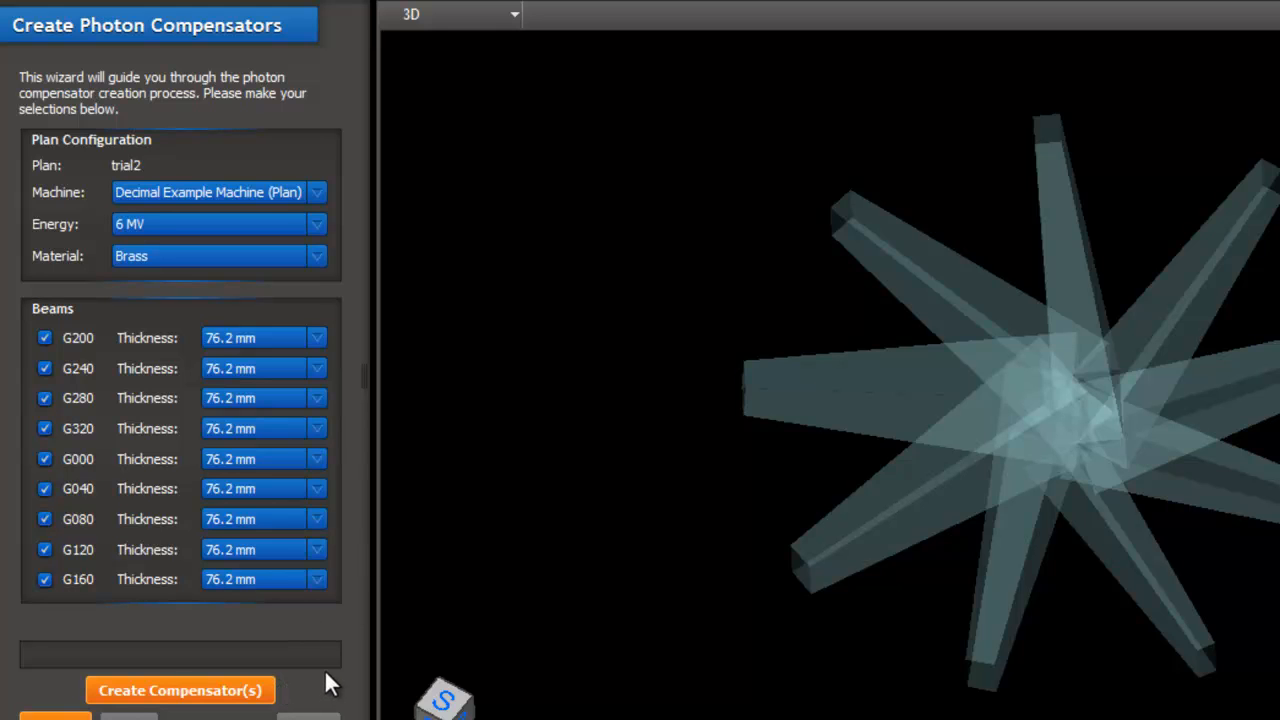
Step: Generate the photon compensators for all selected beams and inspect them in 3D
left_click(178, 692)
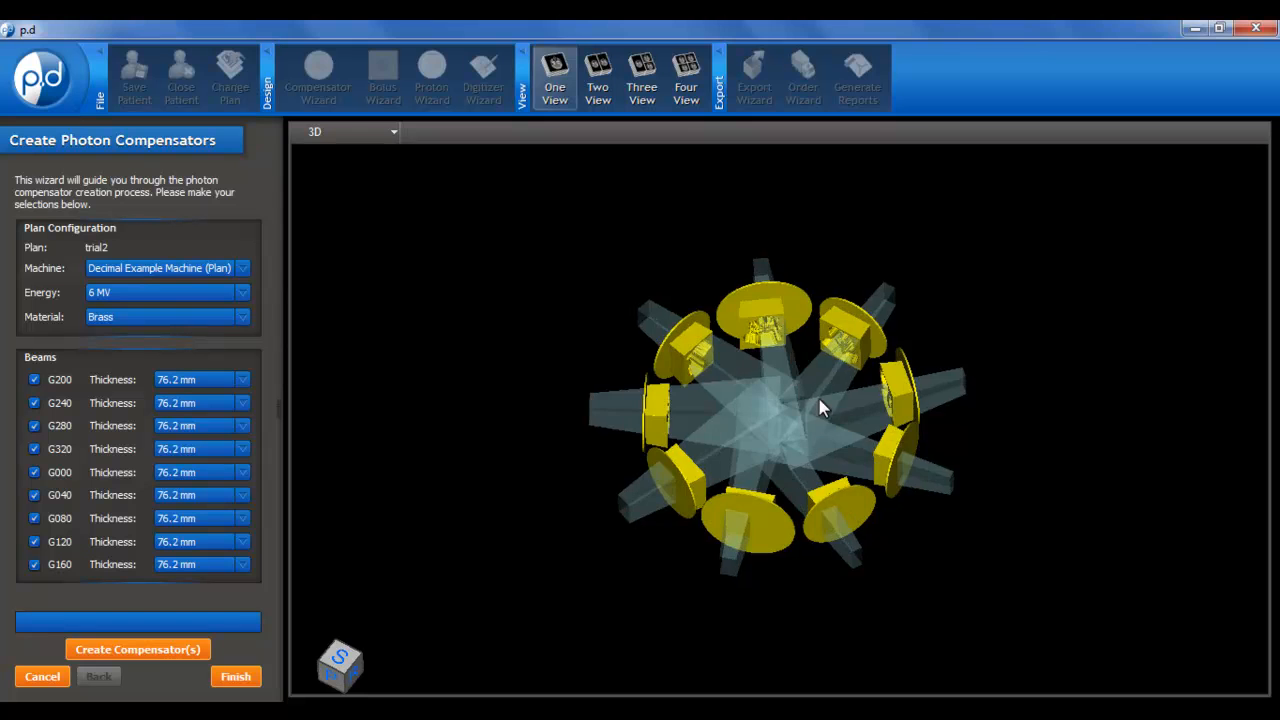
left_click_drag(819, 399, 827, 358)
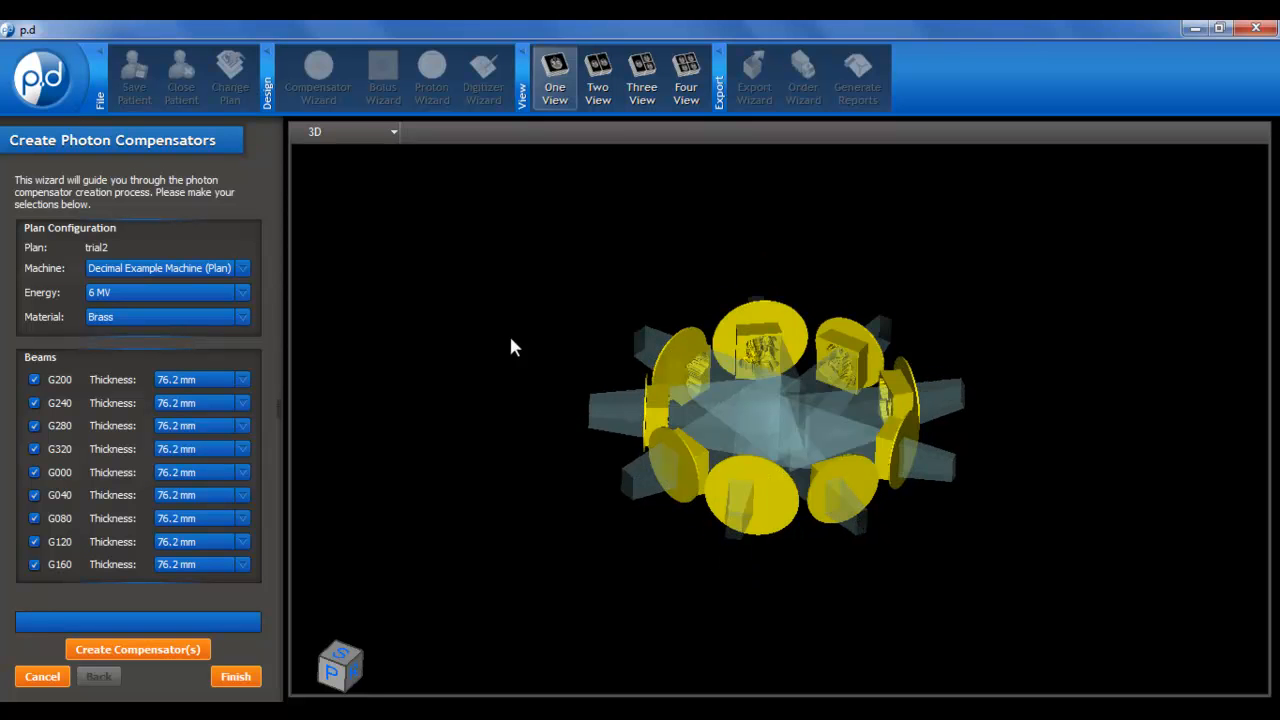
Step: Show the beam's-eye view of field G280 and examine its compensator up close
left_click(392, 132)
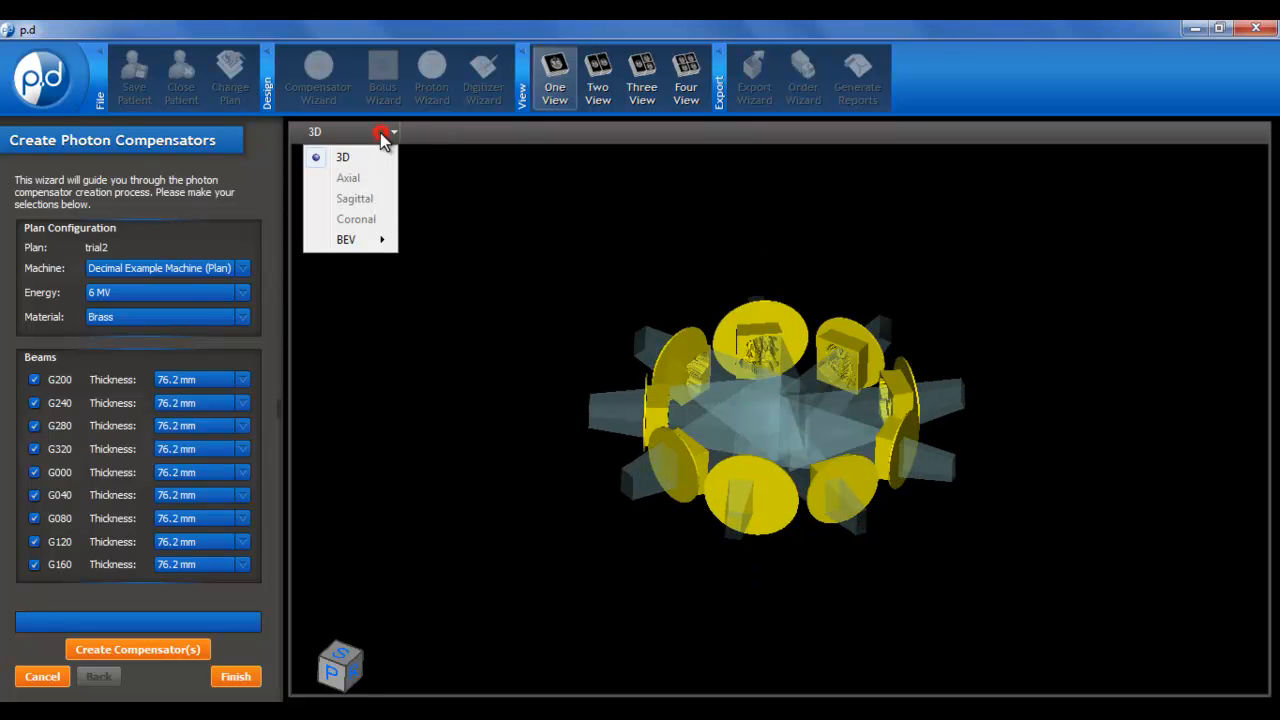
mouse_move(343, 250)
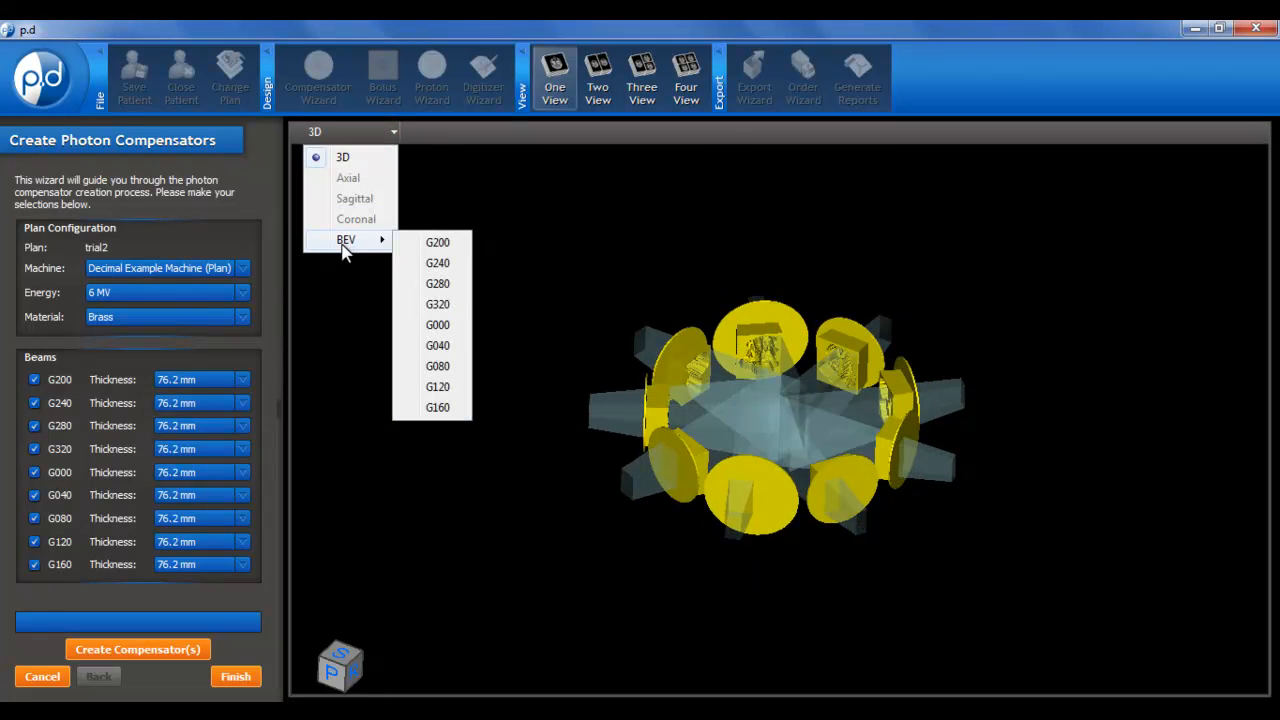
left_click(443, 285)
scroll(906, 422, "up", 3)
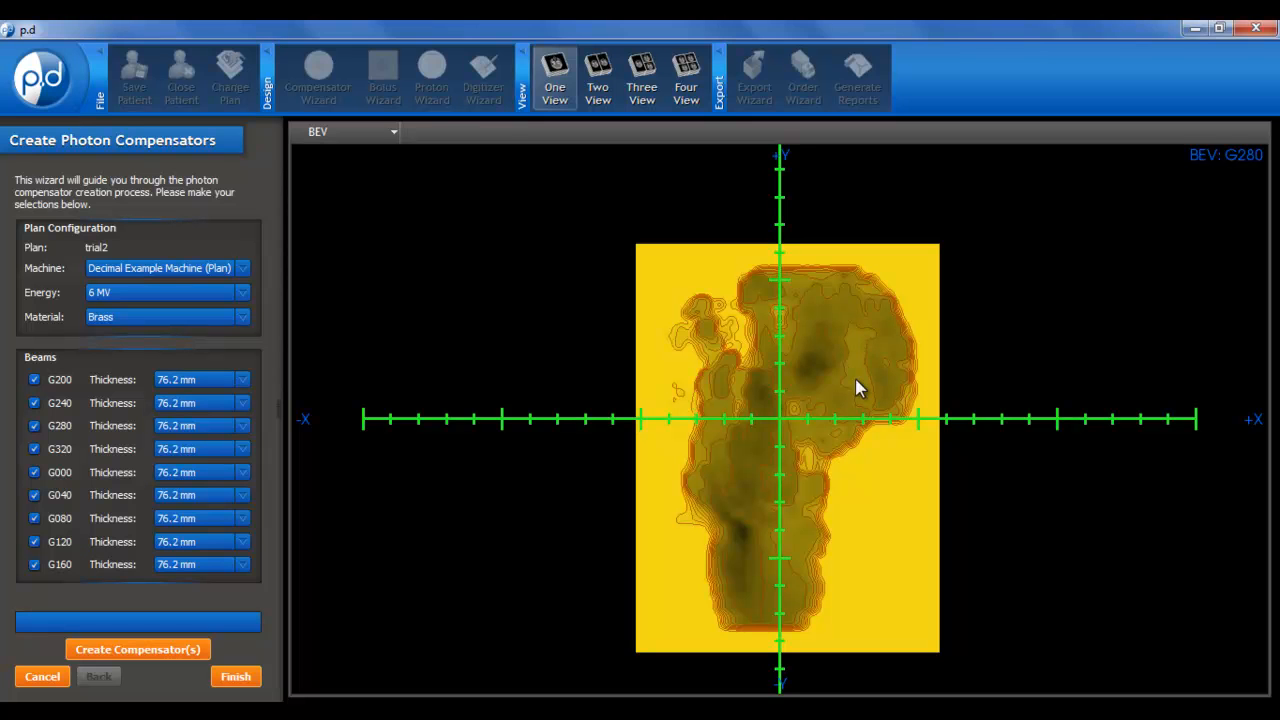
Step: Switch the display from the beam's-eye view to 3D and finish the photon compensator wizard
left_click(372, 132)
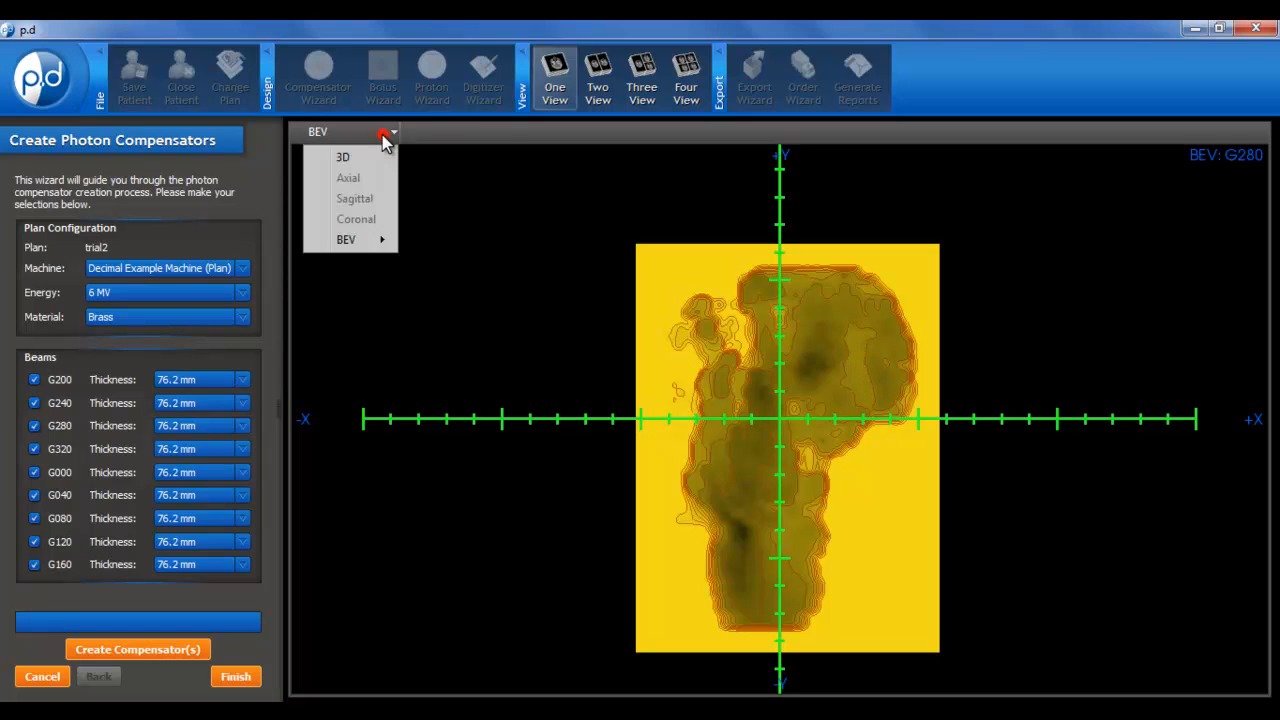
left_click(352, 157)
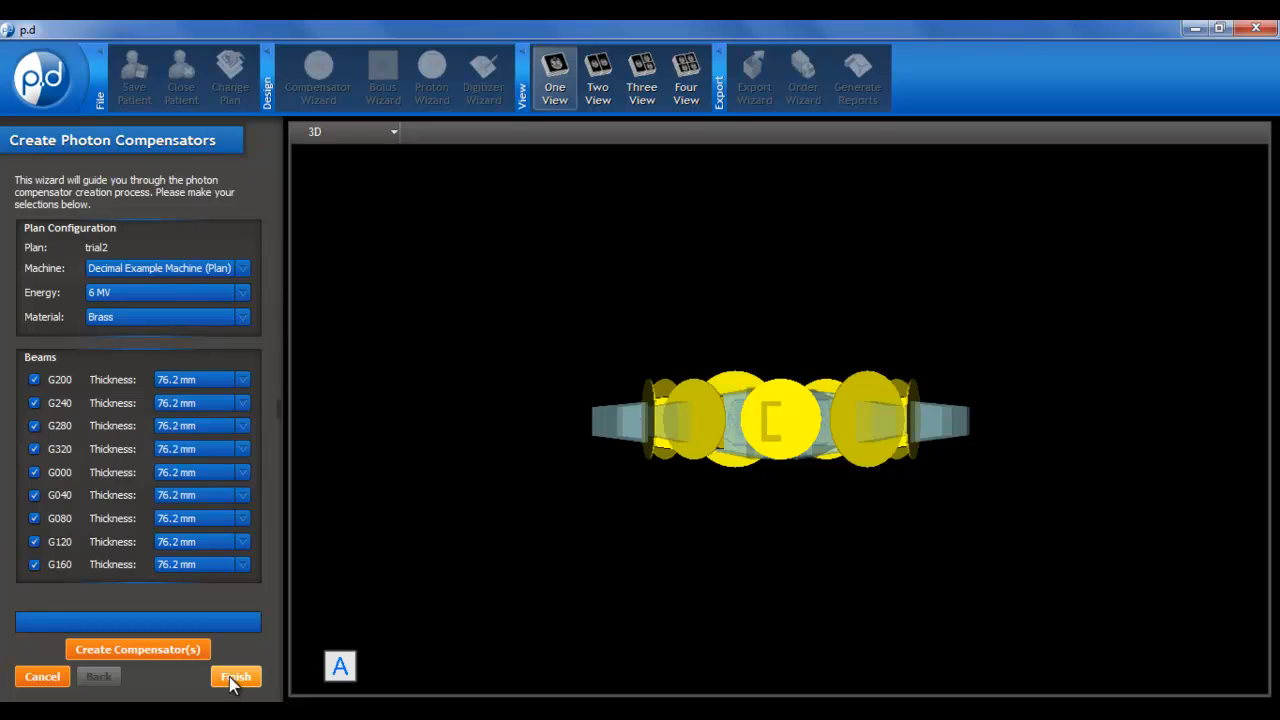
left_click(235, 674)
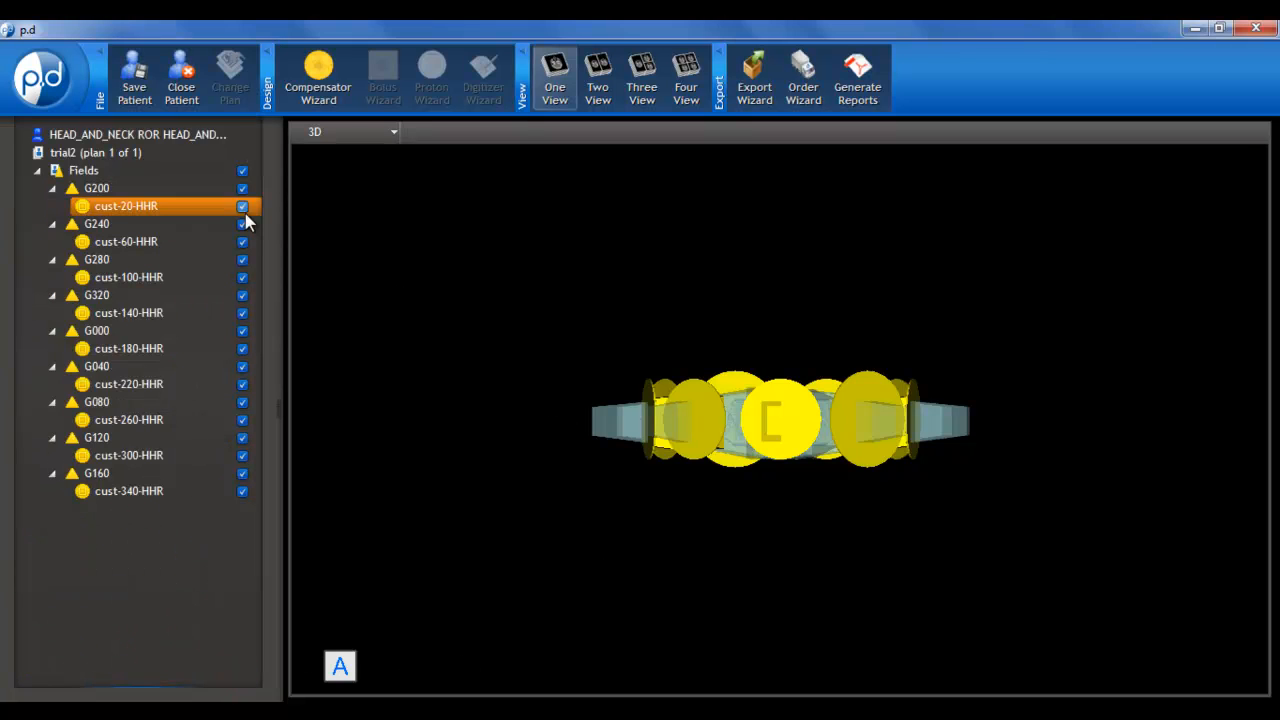
Step: Hide all fields, show only G200's compensator cust-20-HHR in 3D, and inspect its milled surface up close
left_click(244, 174)
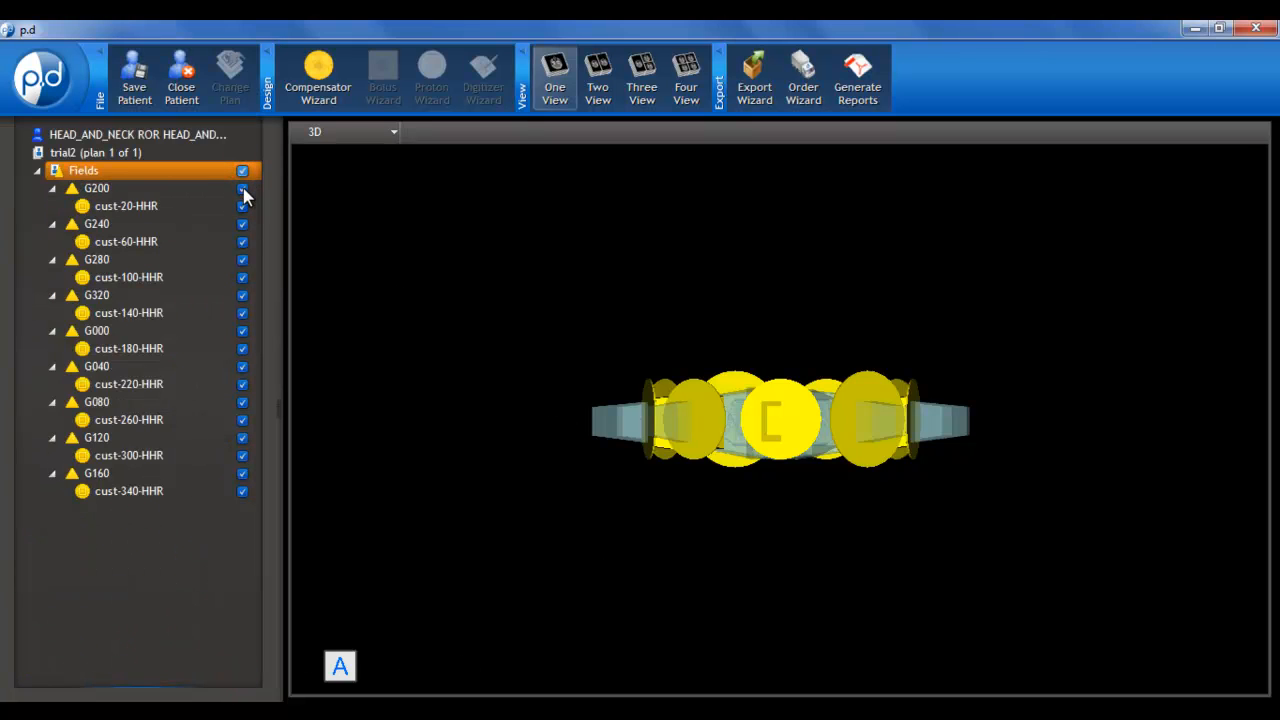
left_click(242, 189)
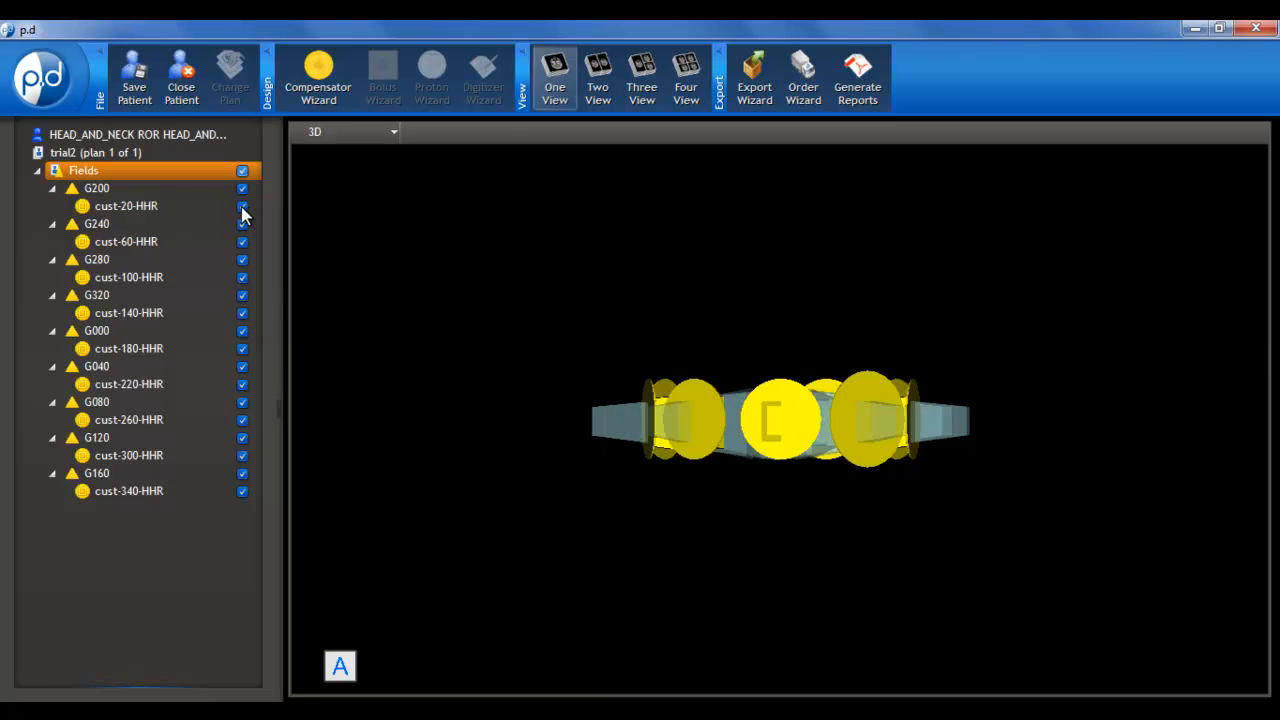
left_click(242, 206)
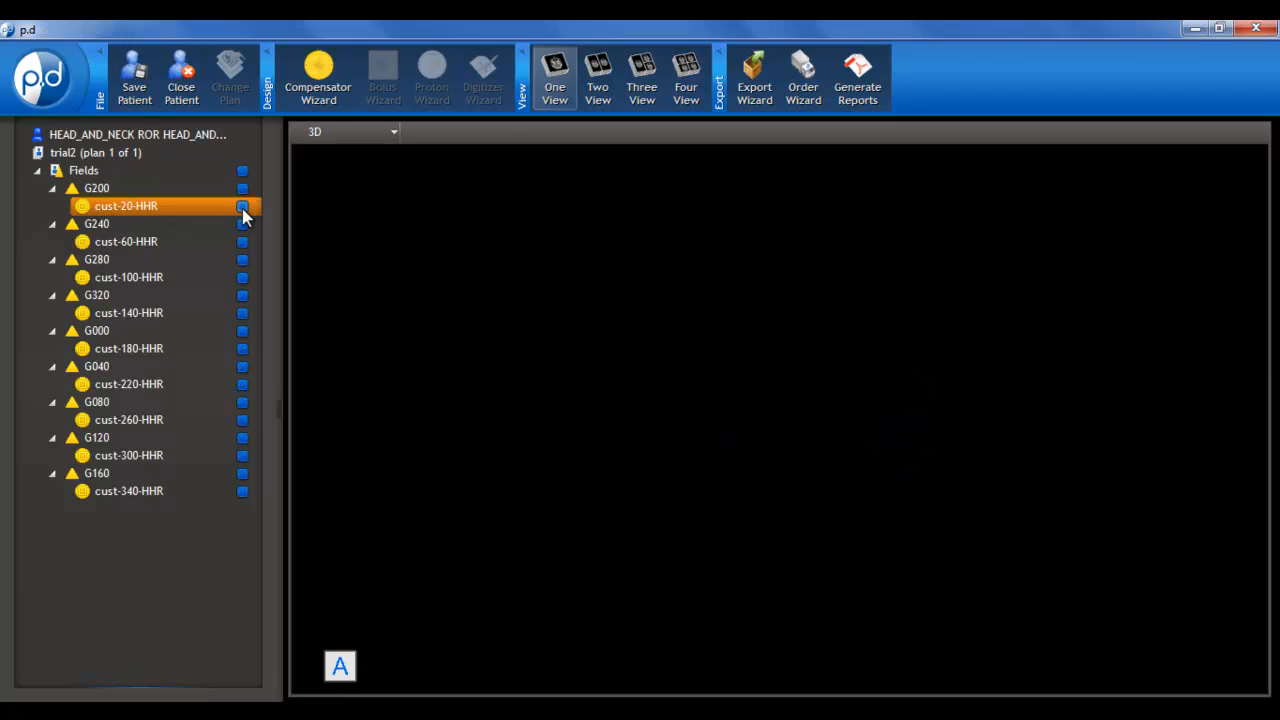
left_click(243, 216)
scroll(717, 488, "up", 5)
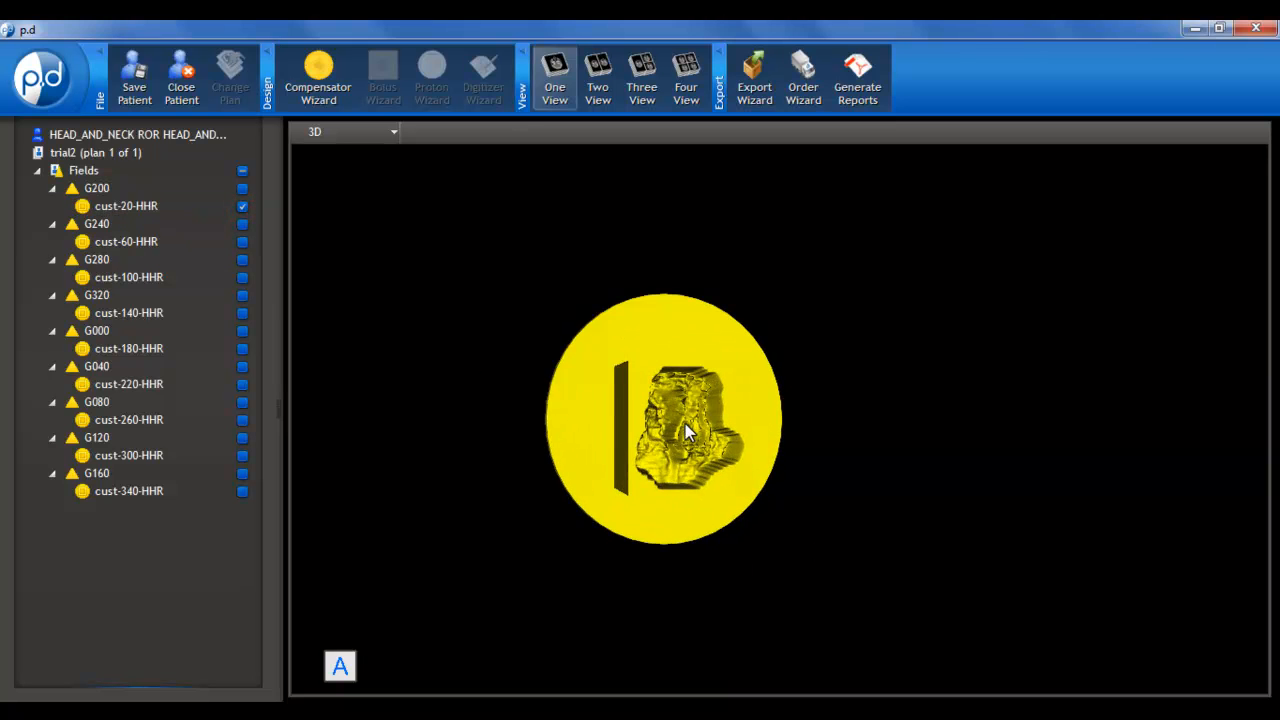
left_click_drag(697, 443, 661, 421)
left_click_drag(722, 490, 763, 471)
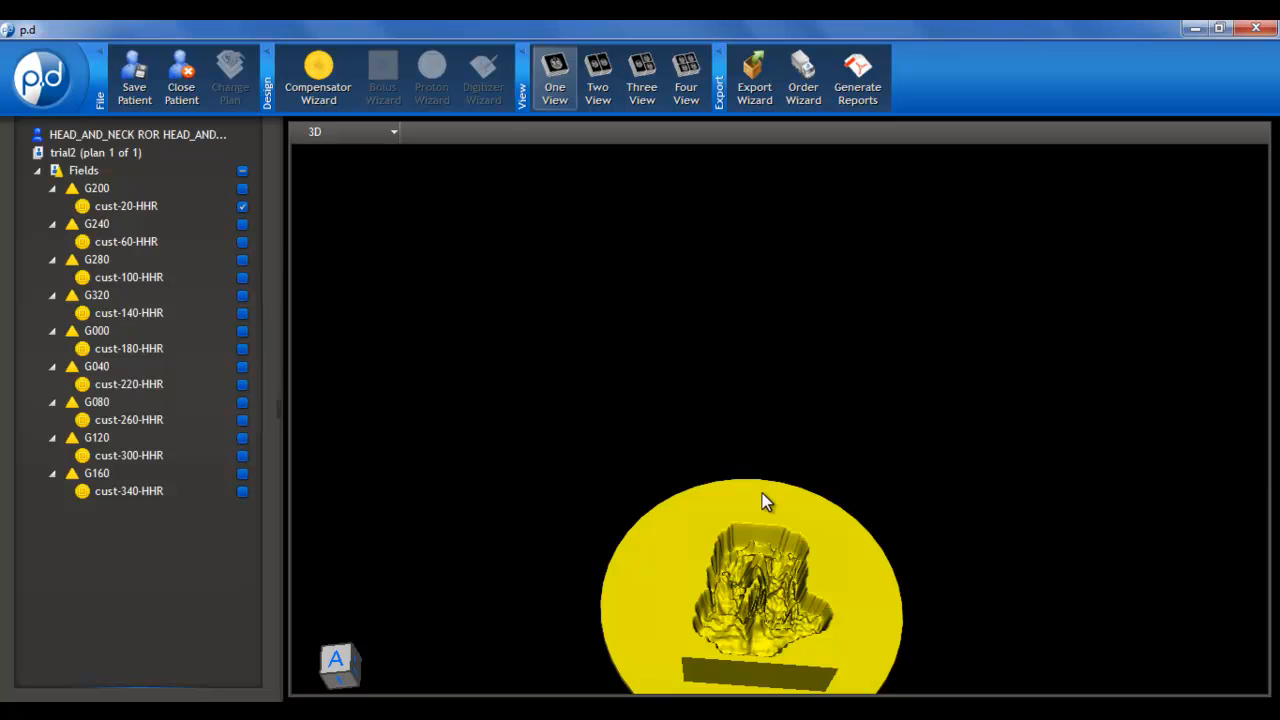
mouse_move(773, 569)
left_mouse_down()
mouse_move(786, 580)
mouse_move(788, 561)
left_mouse_up()
scroll(788, 561, "up", 2)
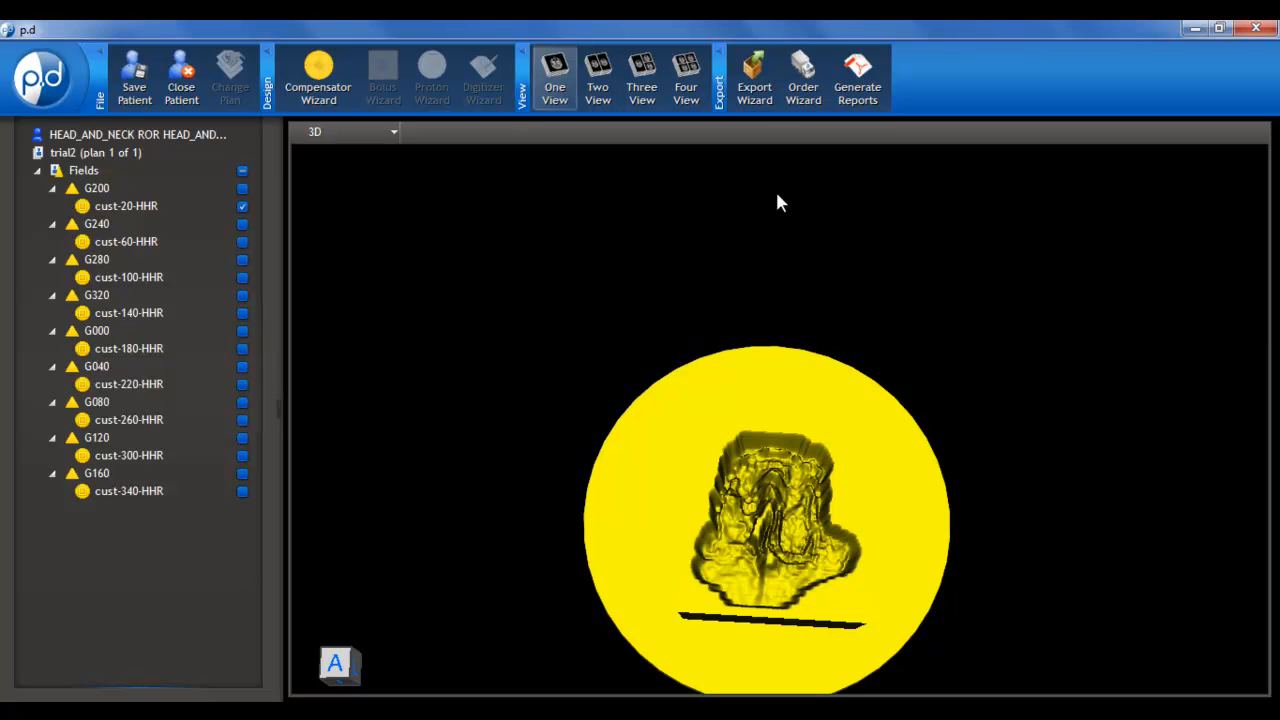
Step: Export the plan to the treatment planning system via DICOM, sending the DICOM RT Plan to the Eclipse server
left_click(756, 92)
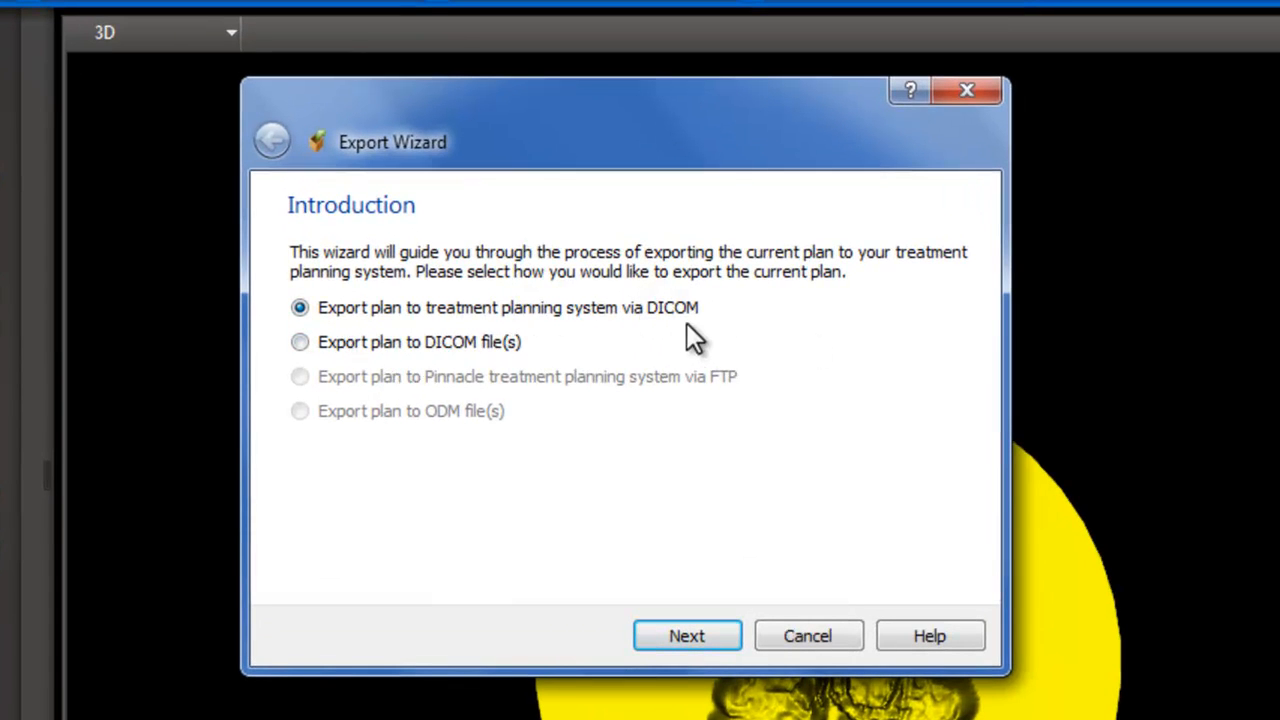
left_click(694, 635)
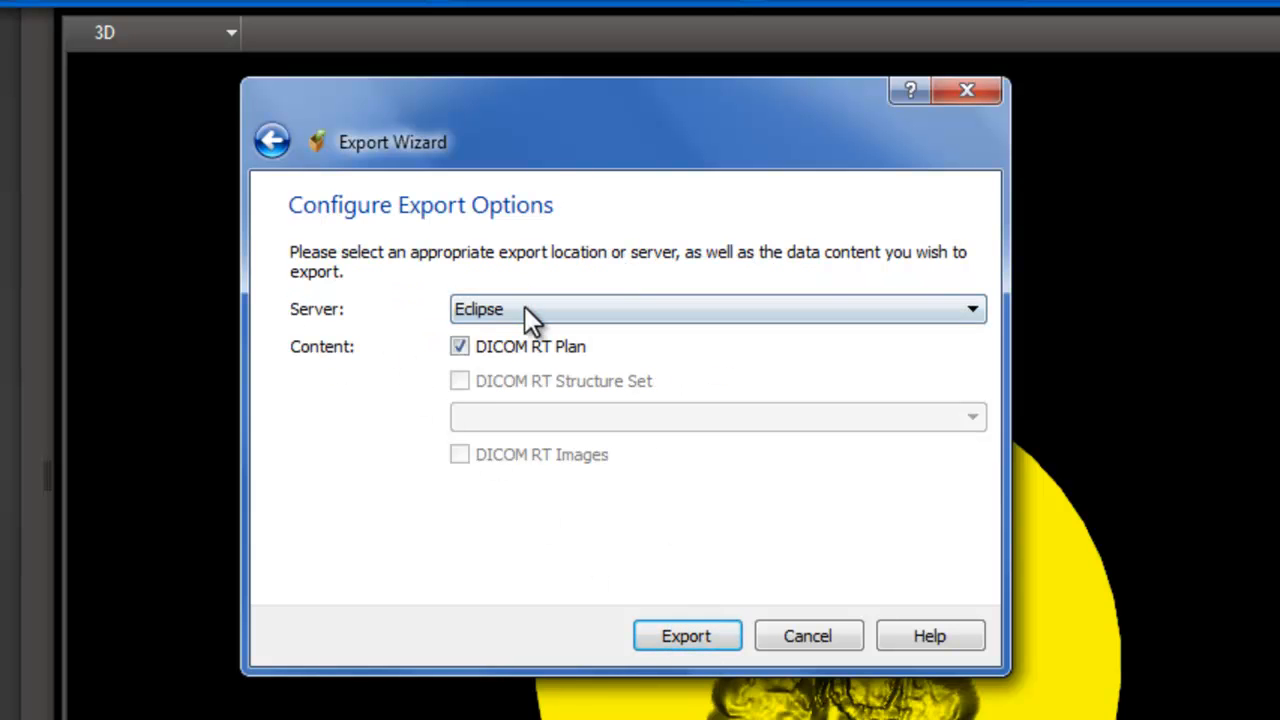
left_click(667, 304)
left_click(667, 304)
left_click(690, 636)
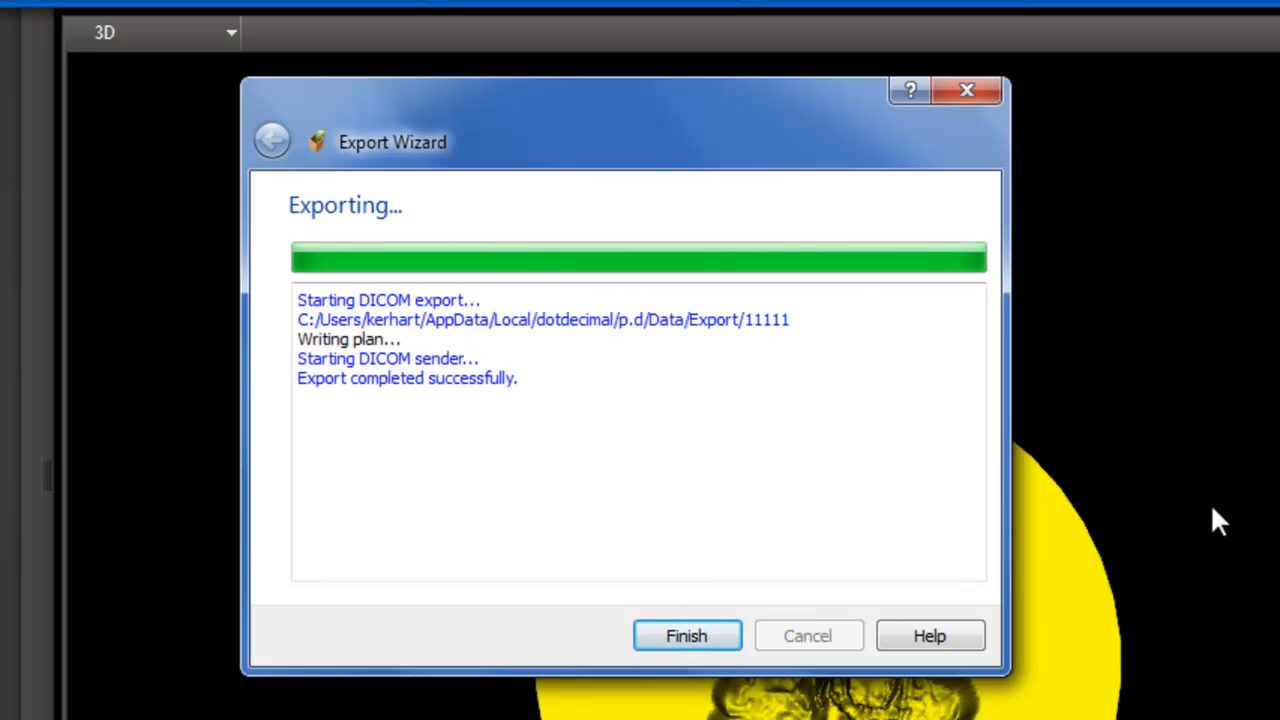
left_click(688, 636)
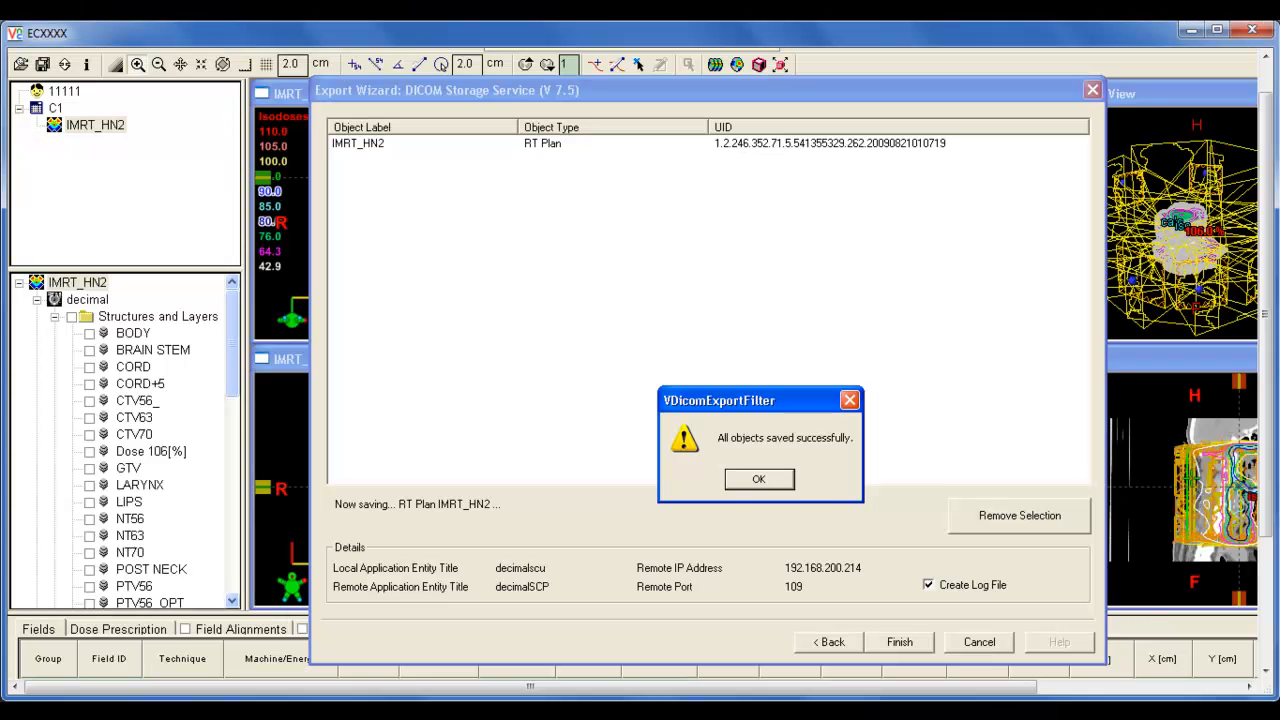
Step: Switch to External Beam Planning and close the completed DICOM export wizard and any remaining dialog
left_click(762, 474)
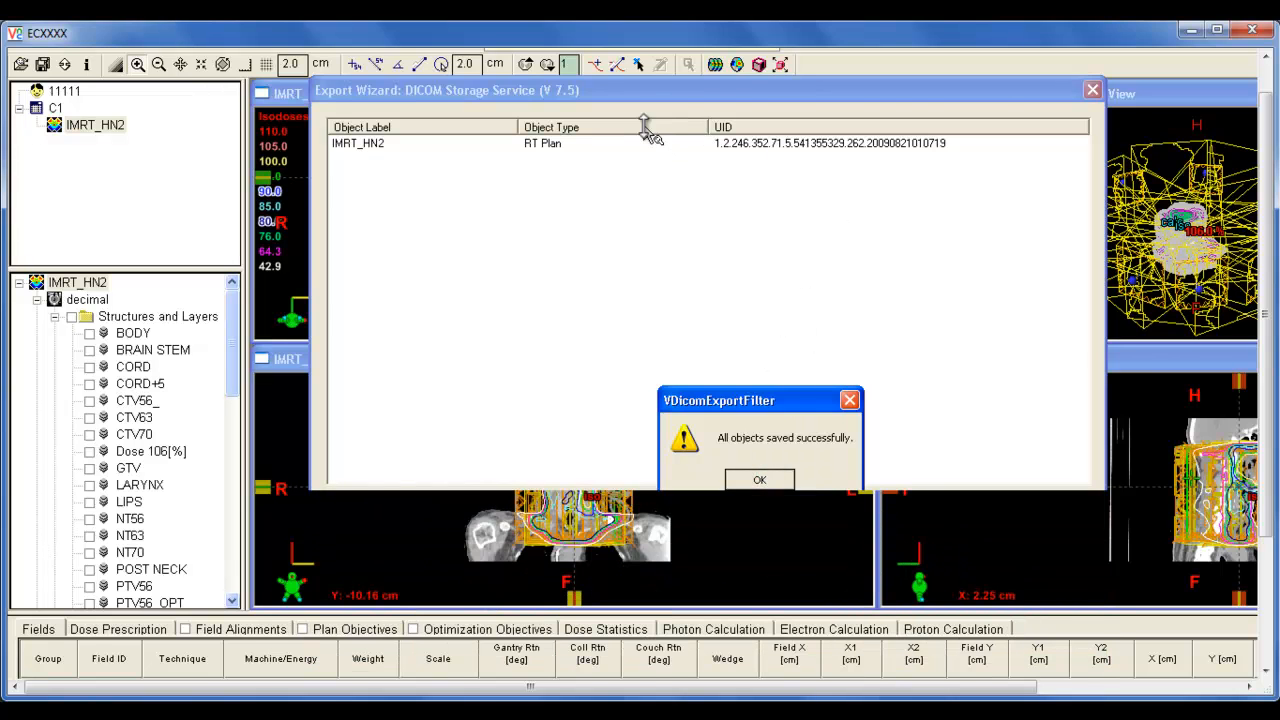
left_click(1092, 90)
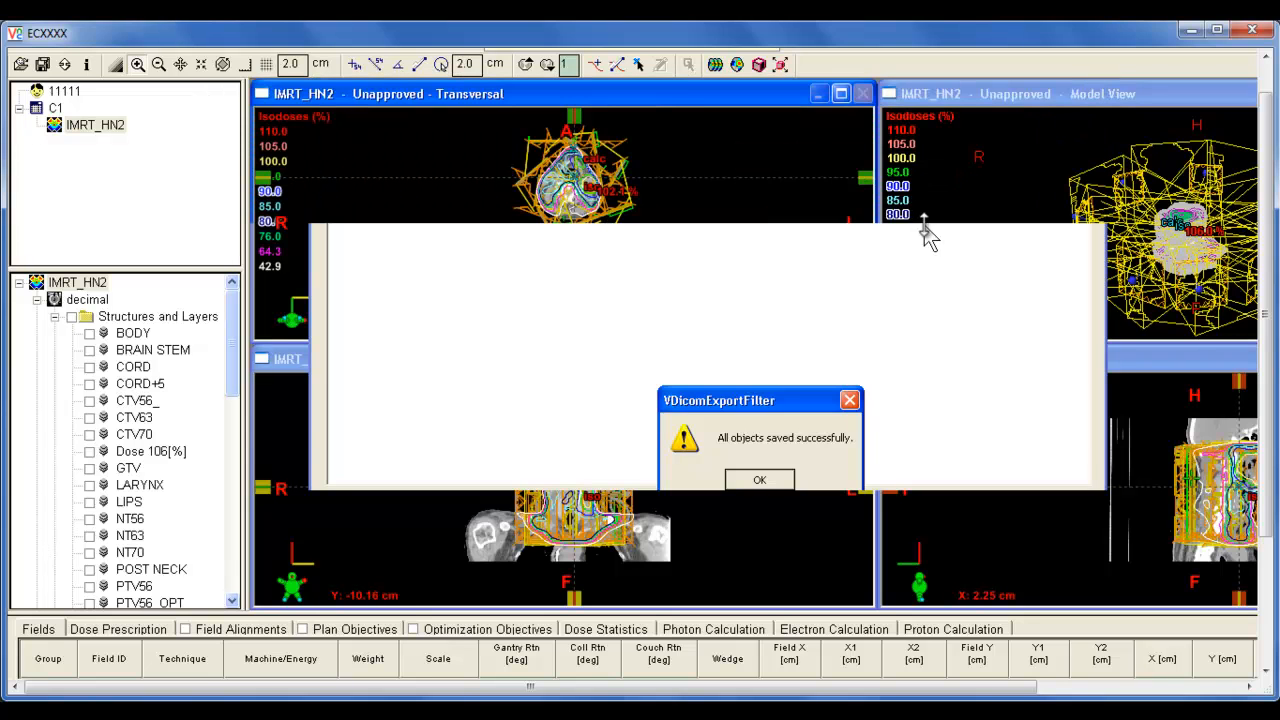
key("Return")
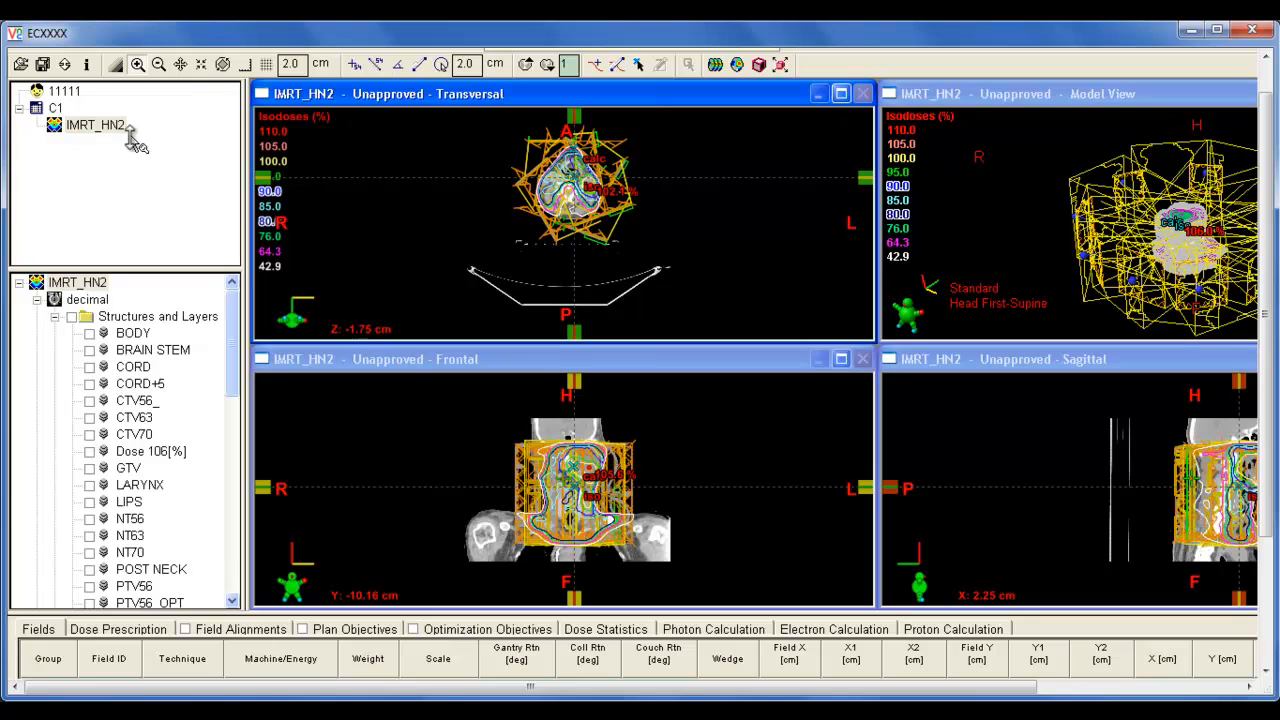
left_click(20, 63)
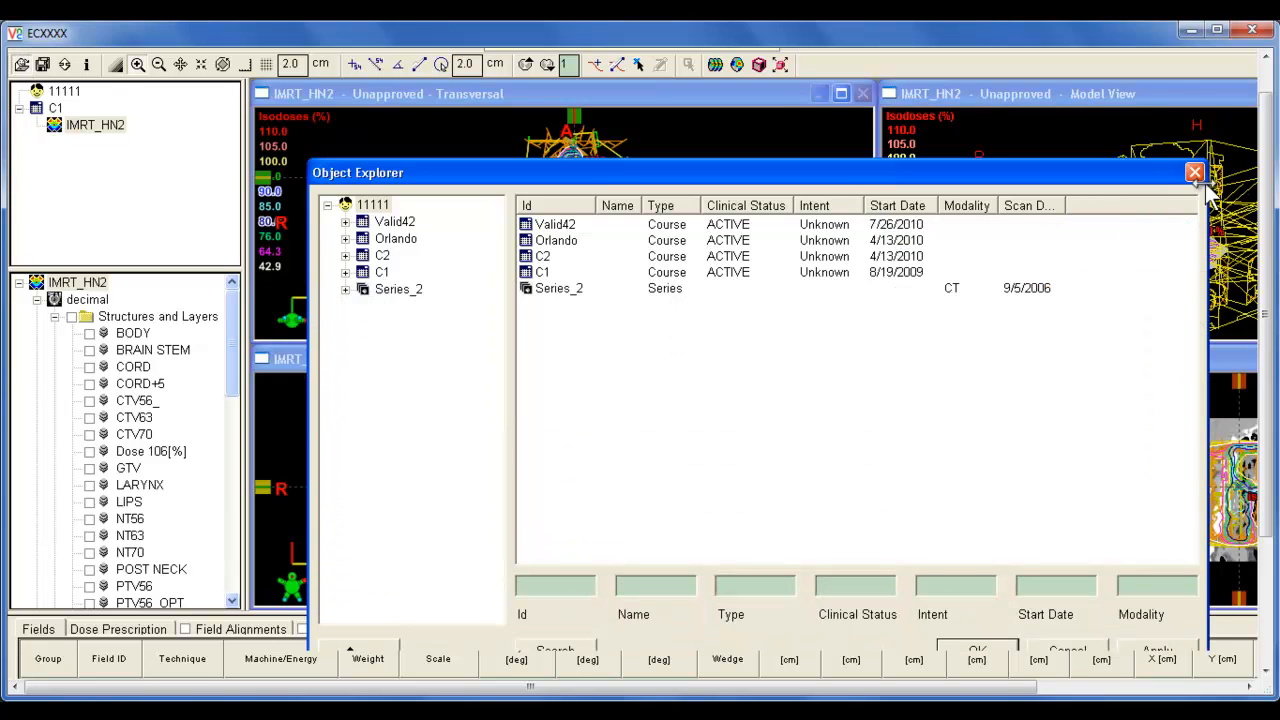
left_click(1196, 173)
Step: Start the Import Wizard and proceed with the "Import from p.d" filter
left_click_drag(1266, 109, 1268, 82)
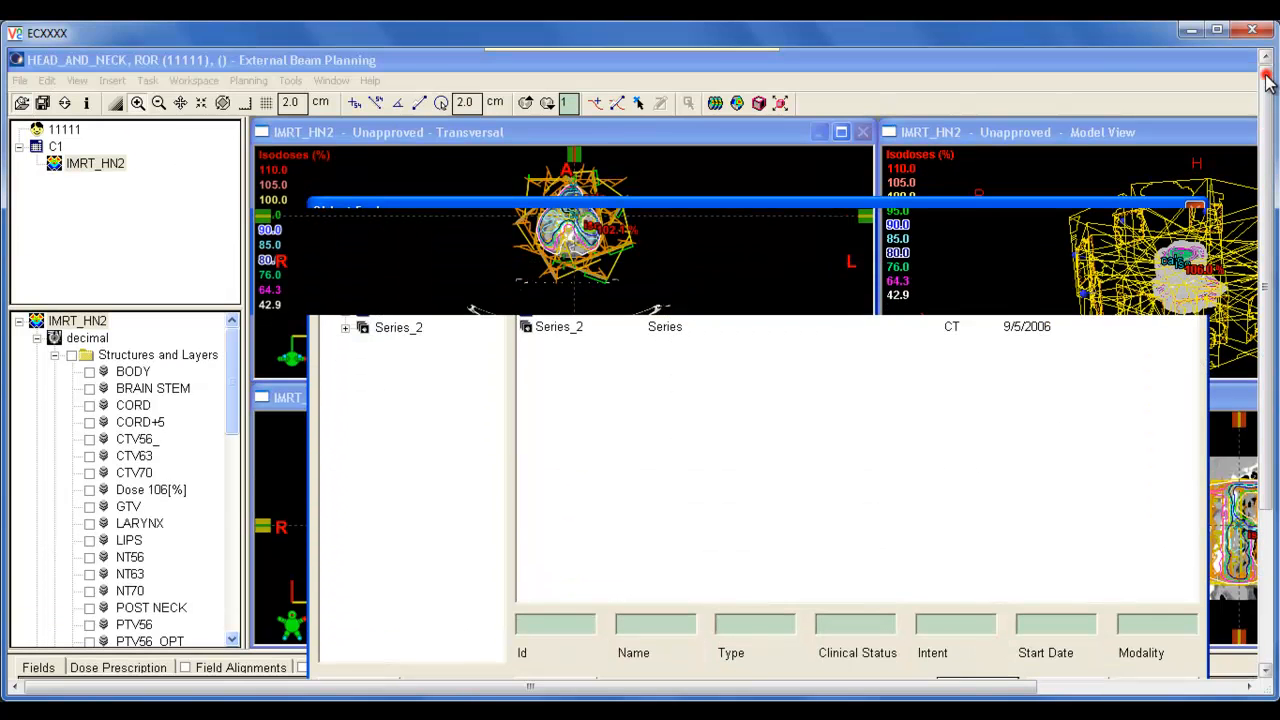
left_click(20, 80)
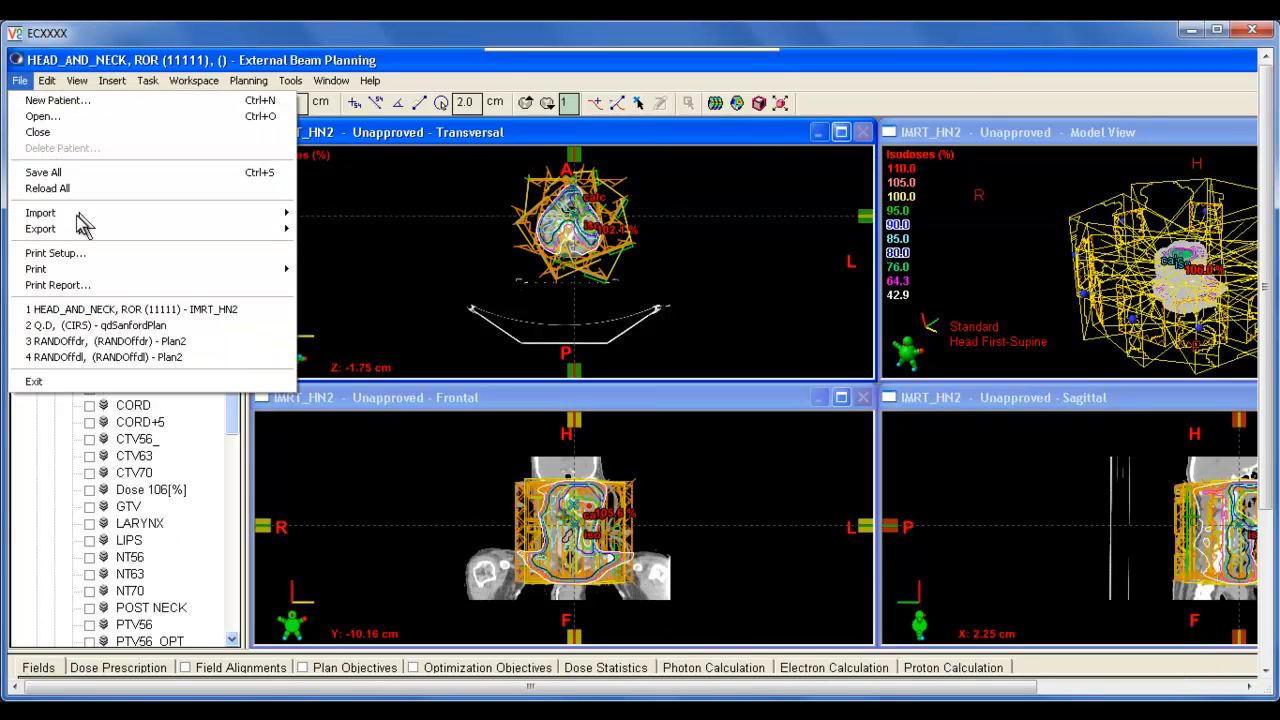
mouse_move(152, 226)
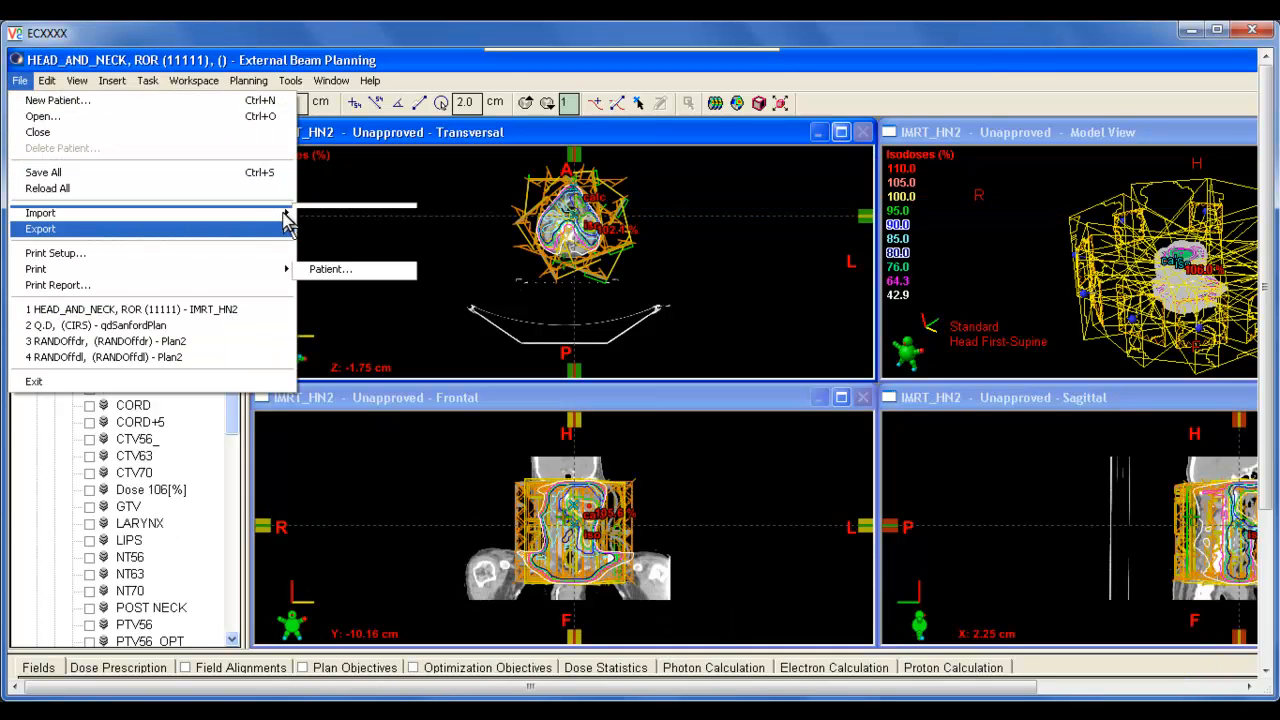
mouse_move(285, 213)
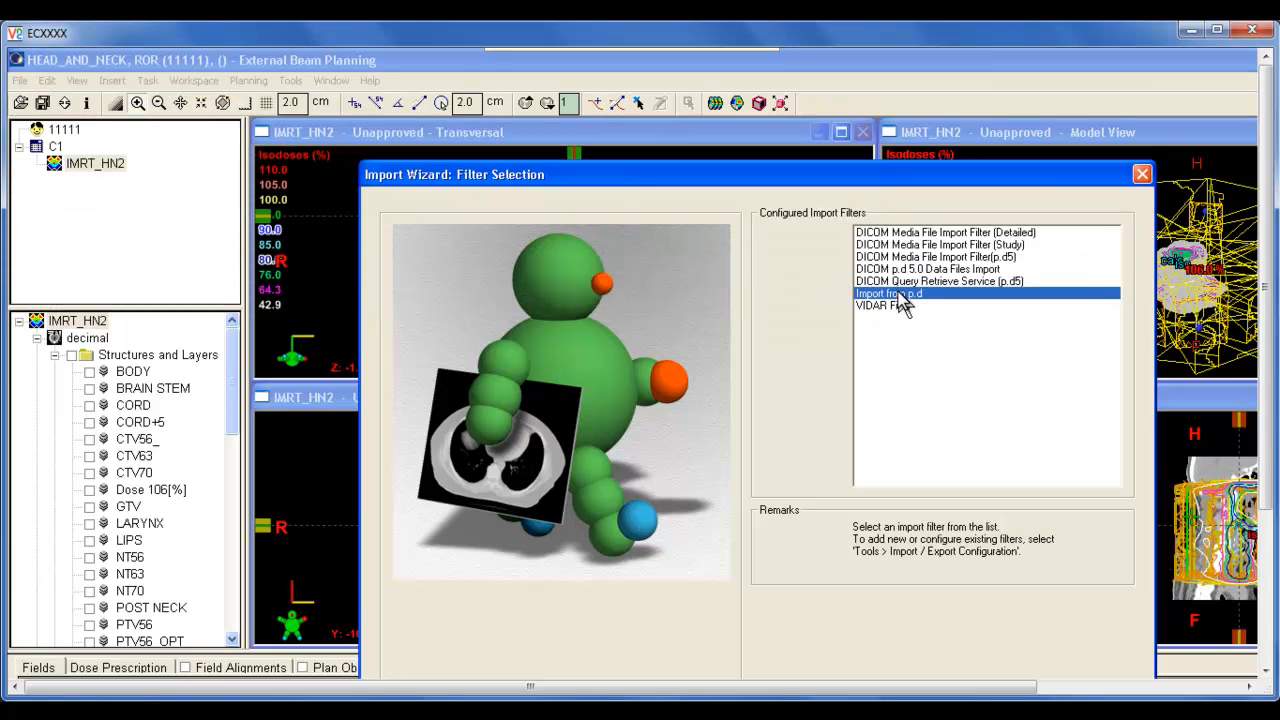
left_click(1264, 402)
left_click_drag(1265, 402, 1260, 497)
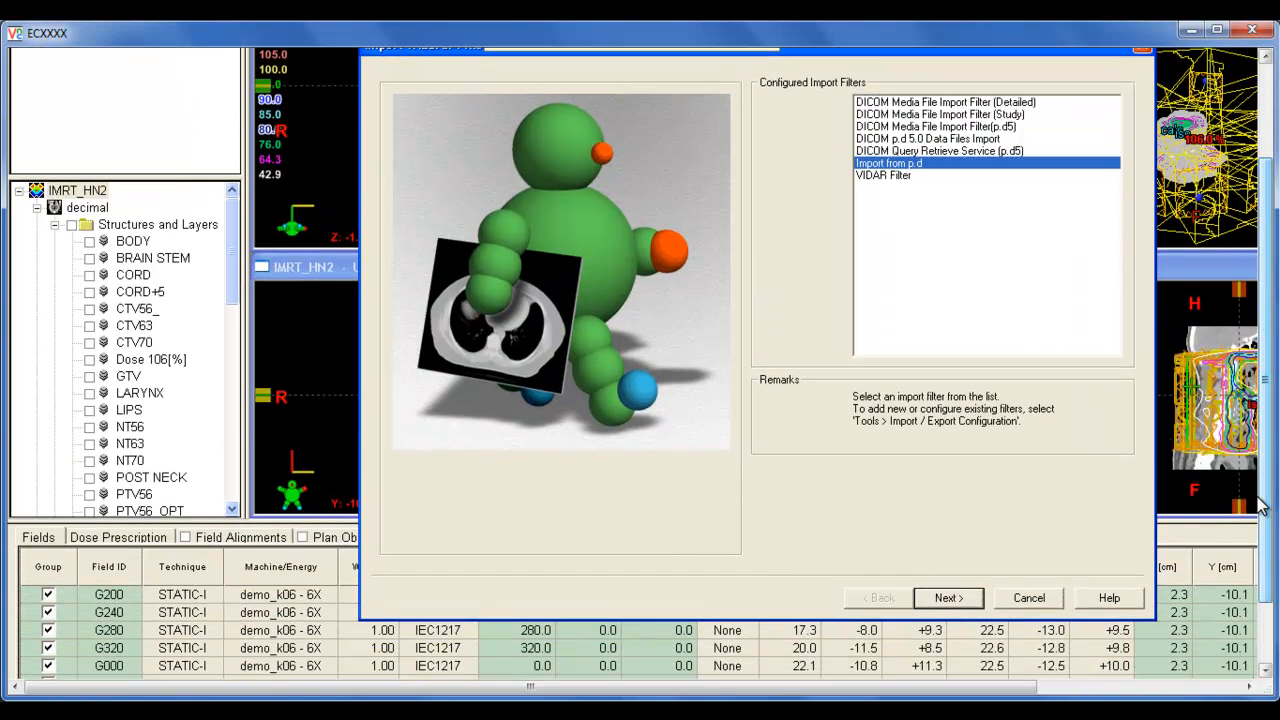
left_click(948, 598)
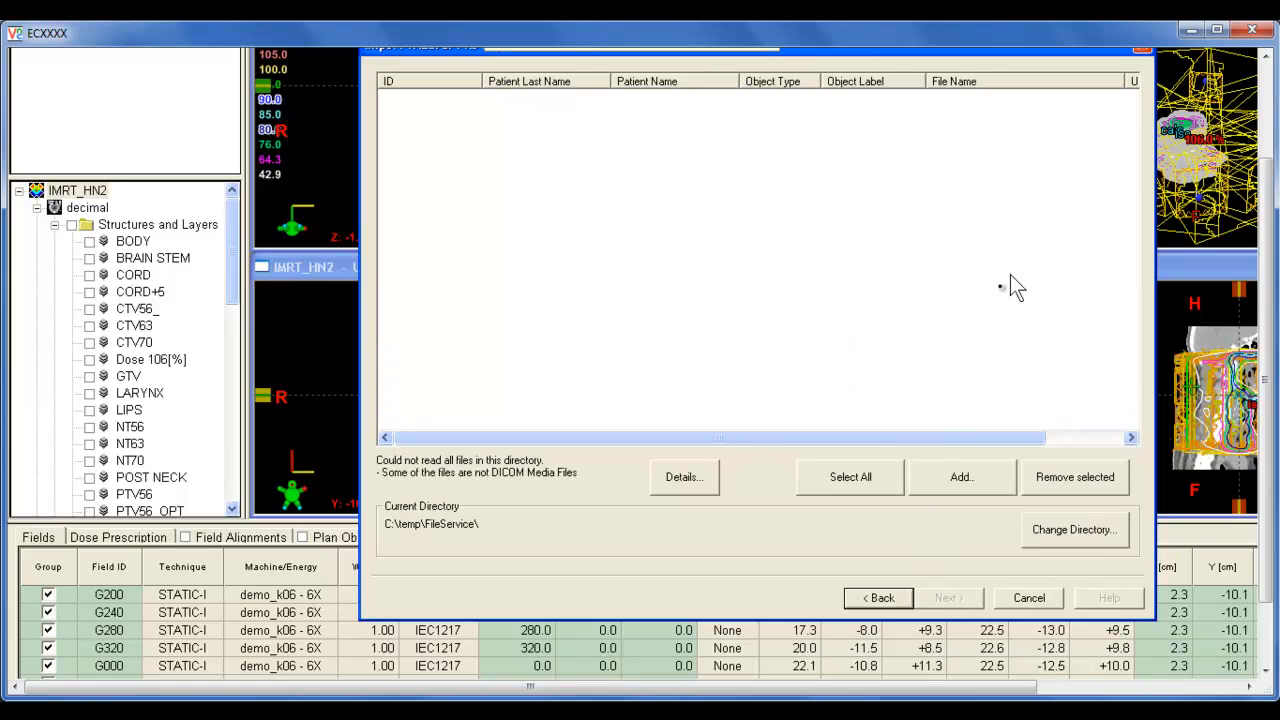
Step: Change the import directory to the patient's folder in C:\temp\FileService and choose the IMRT_HN2-dot RT Plan for import
mouse_move(1265, 190)
left_mouse_down()
mouse_move(1261, 161)
mouse_move(1265, 181)
left_mouse_up()
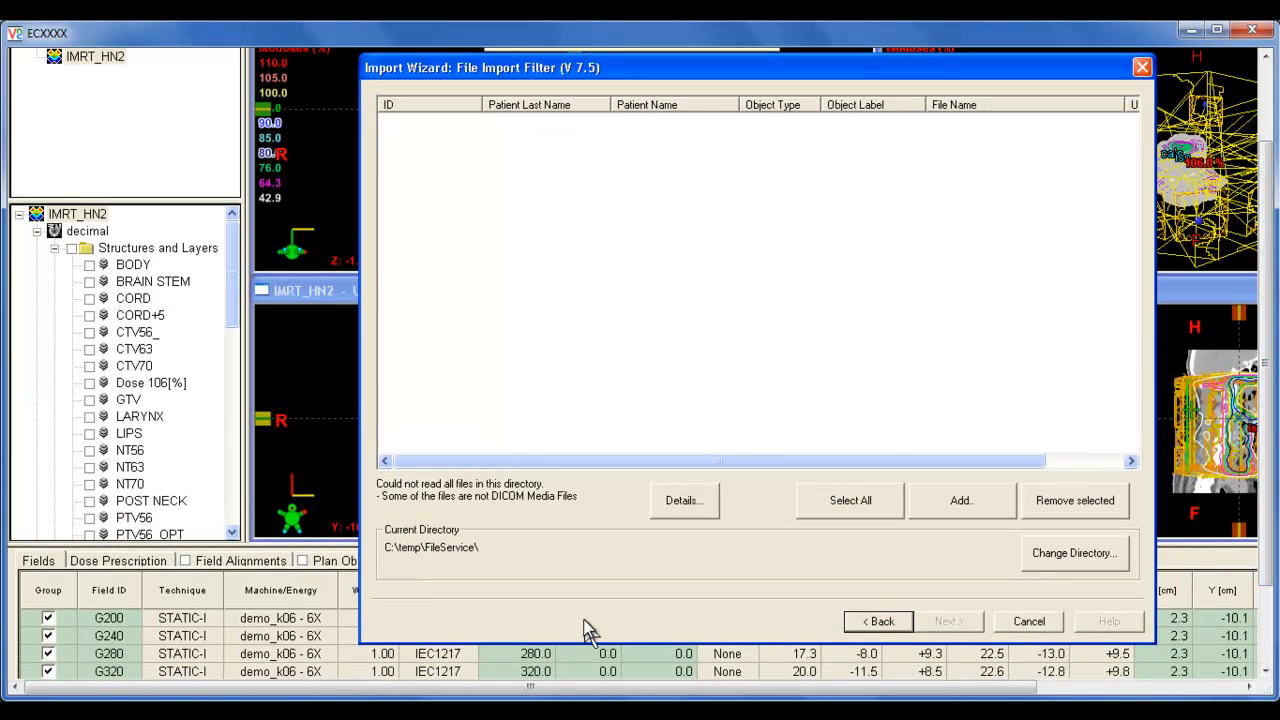
left_click(1082, 554)
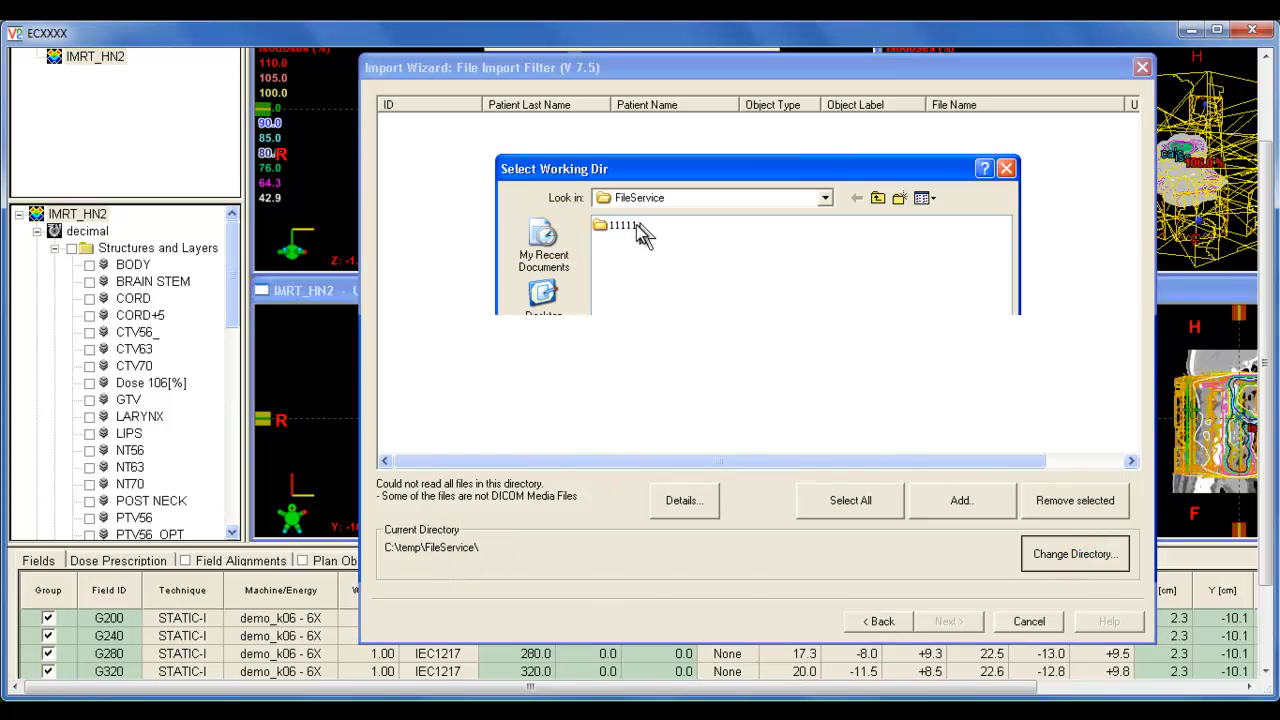
double_click(604, 228)
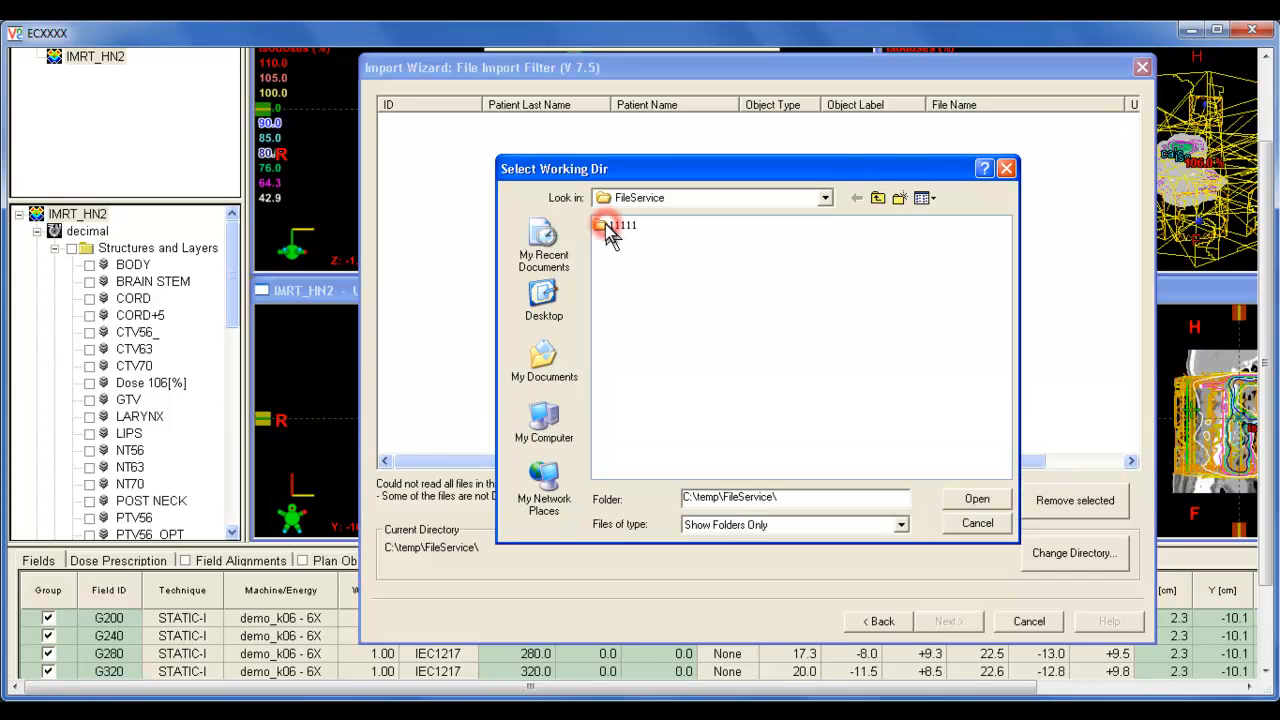
left_click(977, 498)
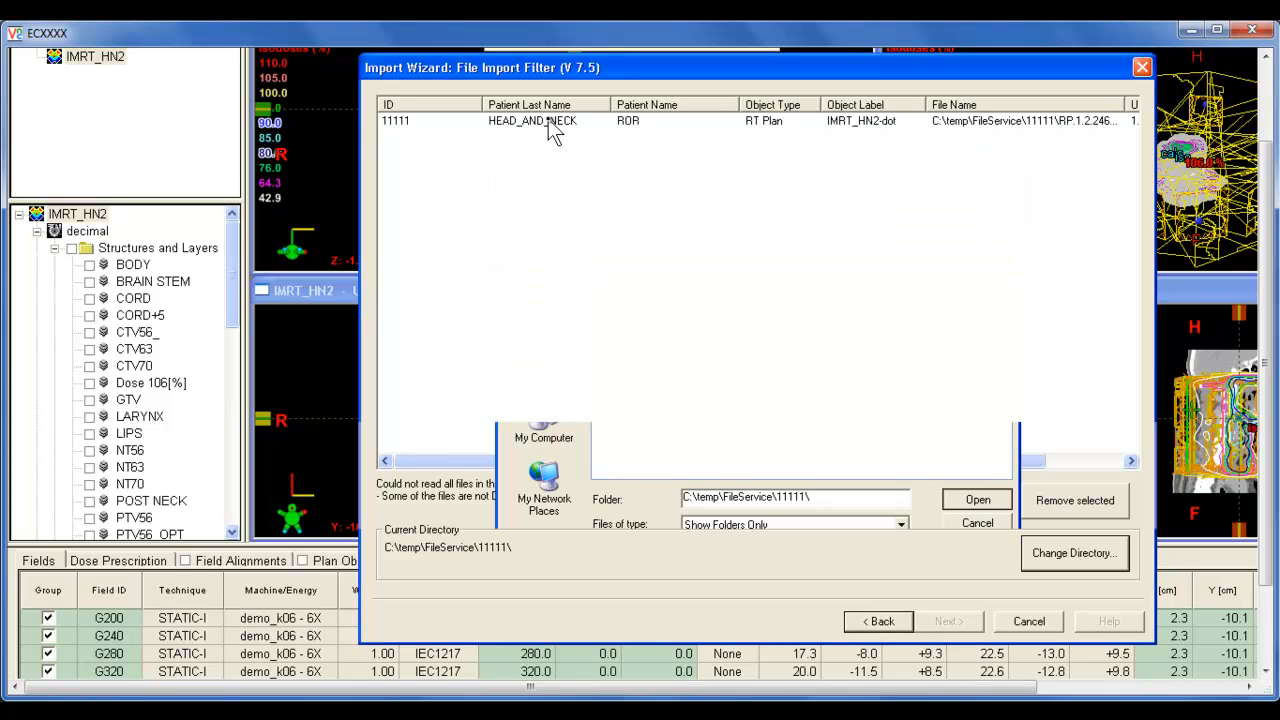
left_click(551, 128)
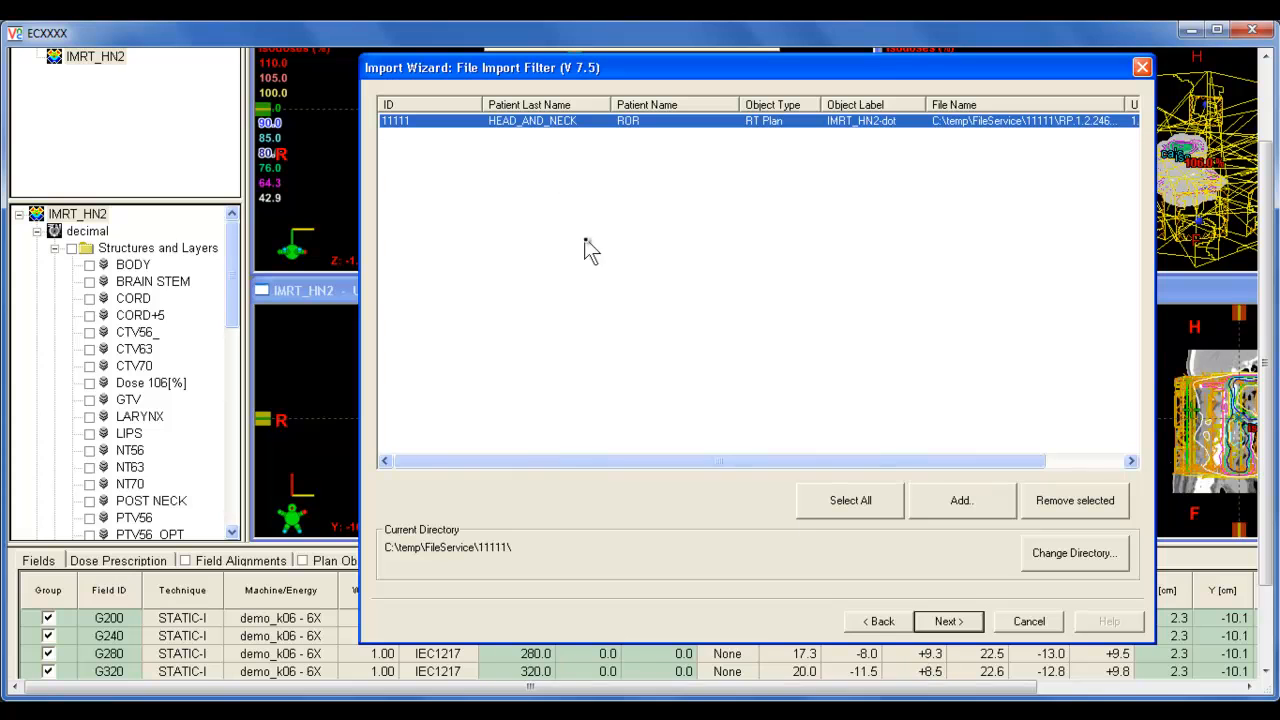
left_click(960, 620)
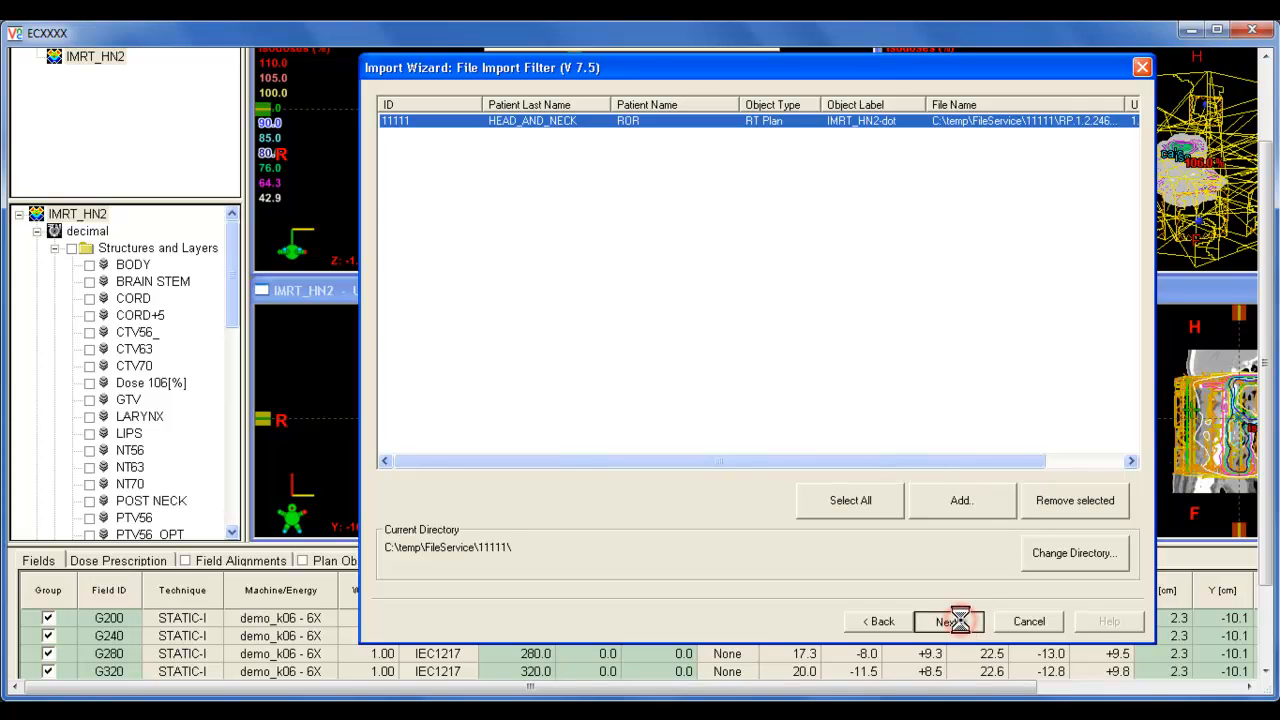
Step: Keep the matching database patient as the target and import the plan with automatic import enabled
left_click(541, 119)
left_click(571, 148)
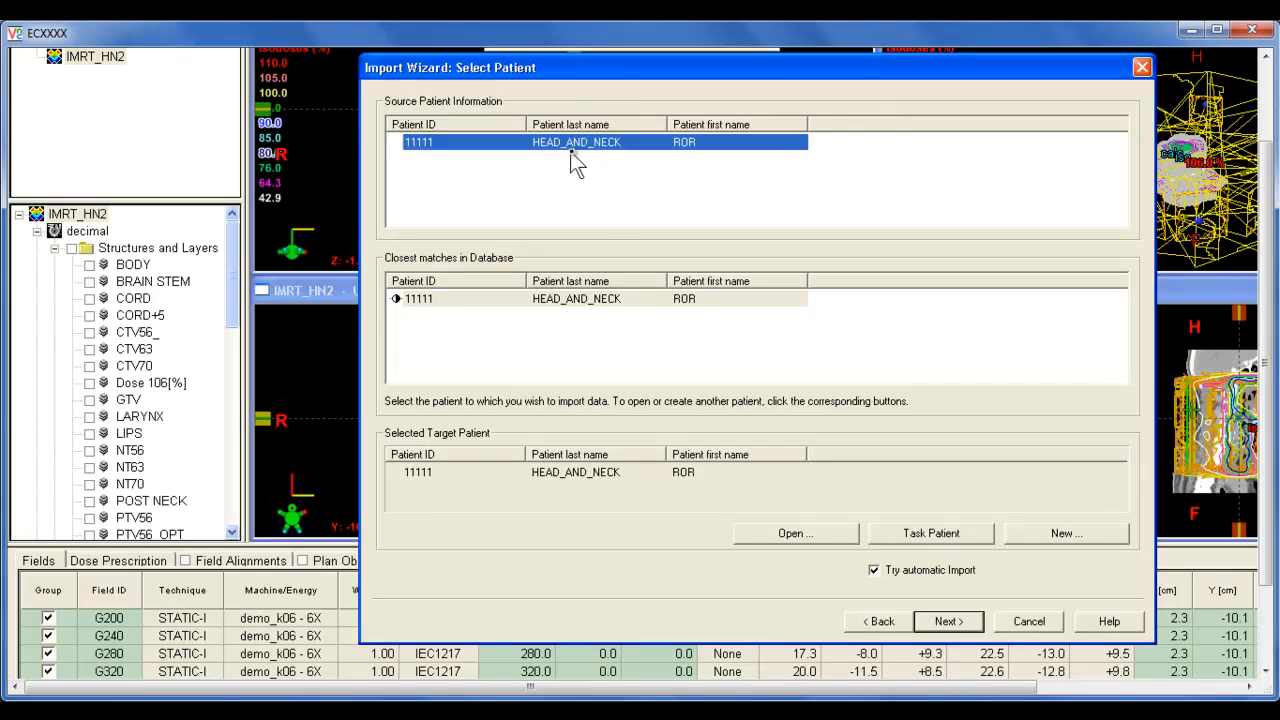
left_click(957, 621)
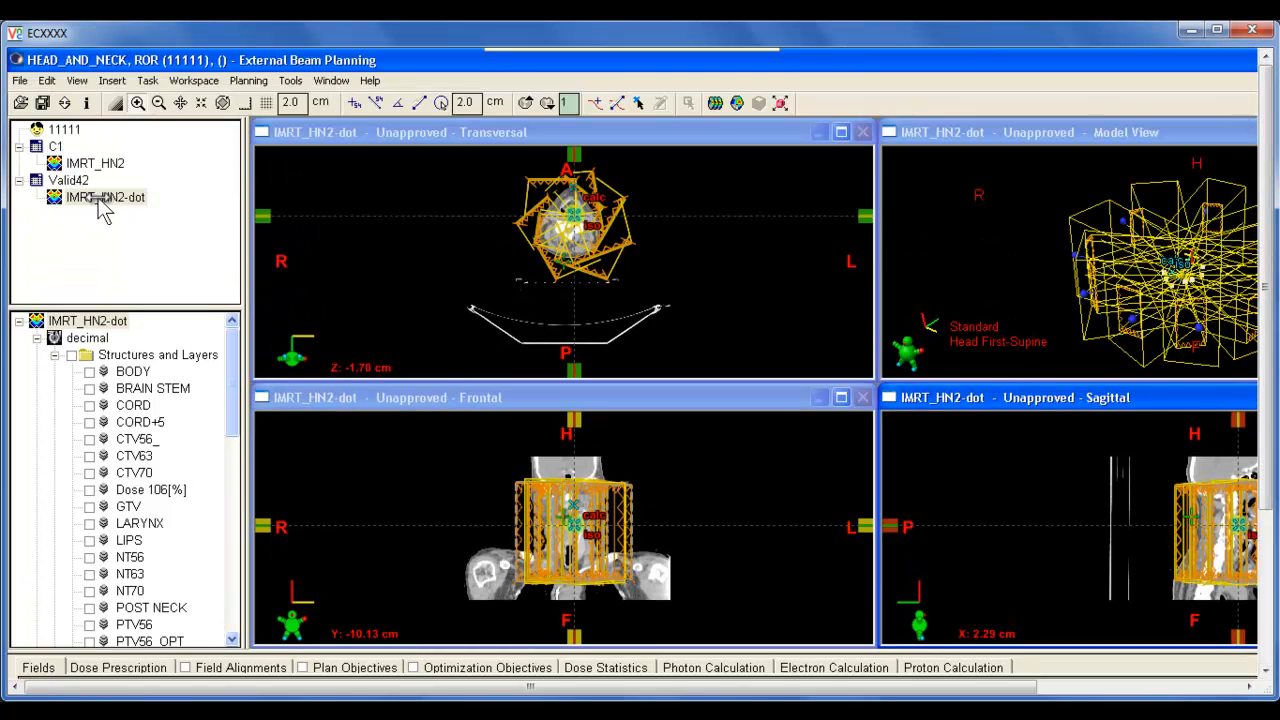
Step: Select the imported IMRT_HN2-dot plan and examine its field parameters, including the weight of field G240
left_click(98, 200)
left_click_drag(1266, 151, 1268, 338)
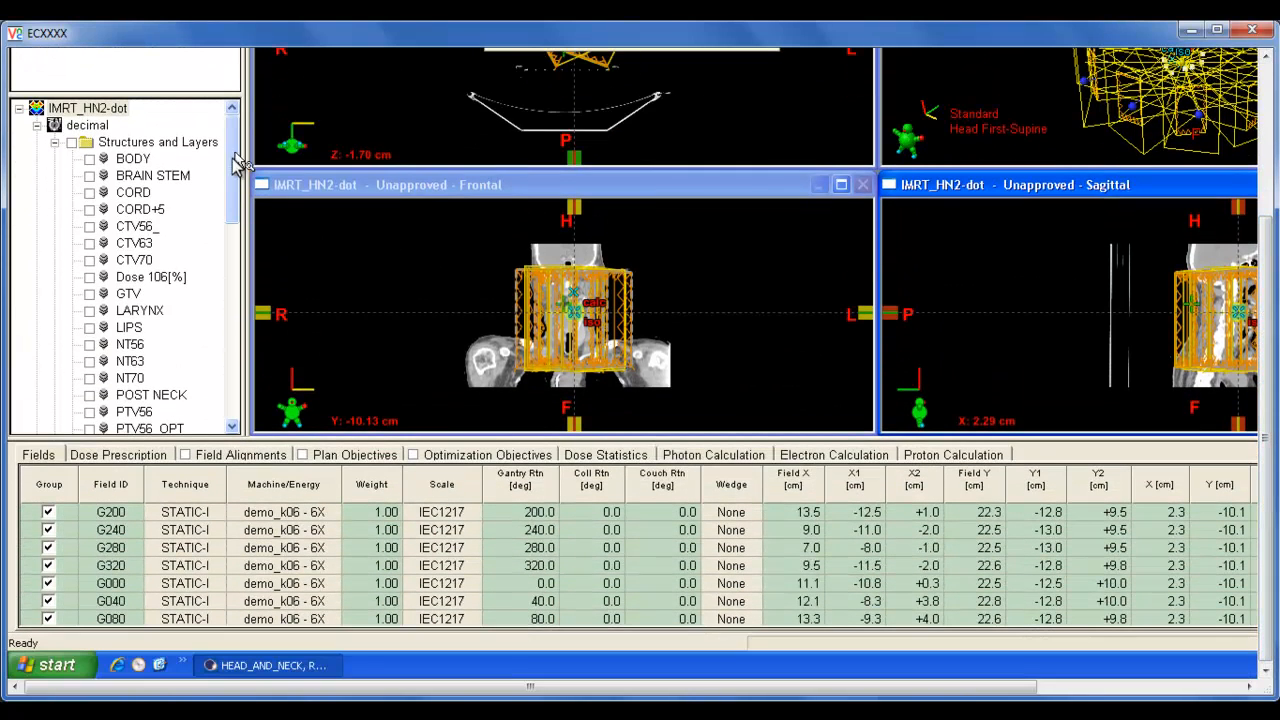
left_click(373, 532)
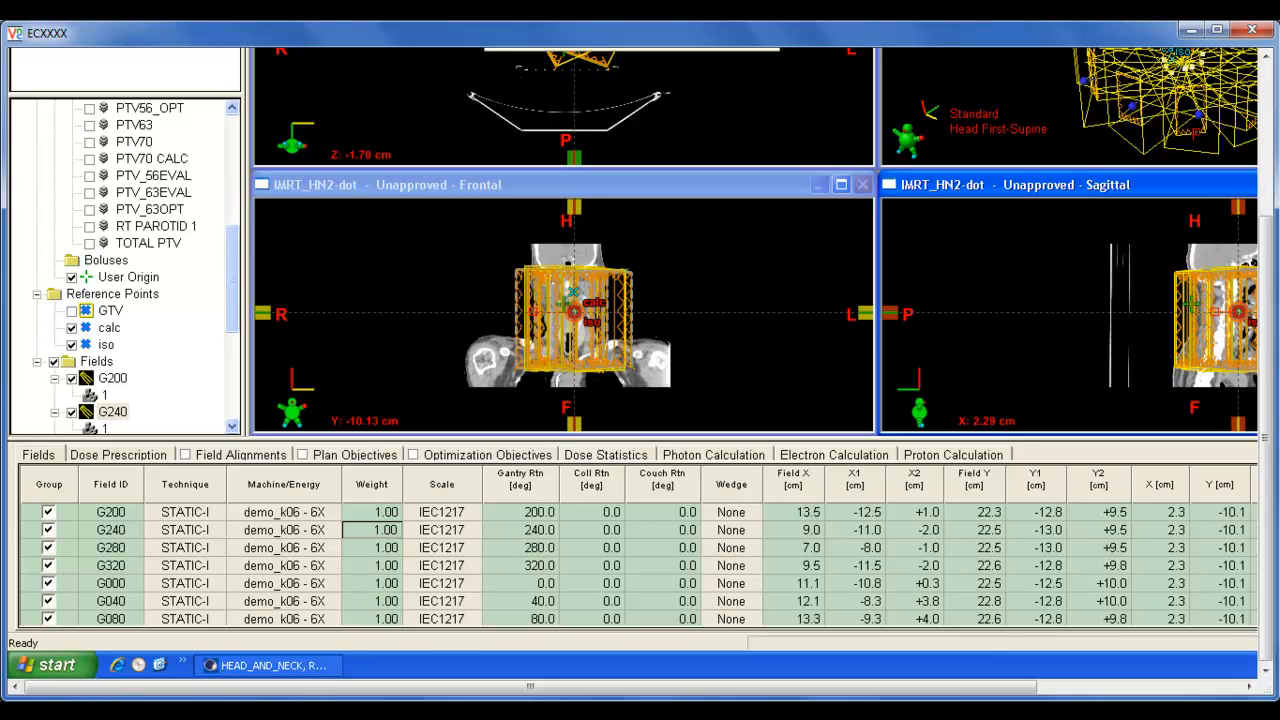
Step: Switch back to p.d with the plan's compensators
mouse_move(306, 670)
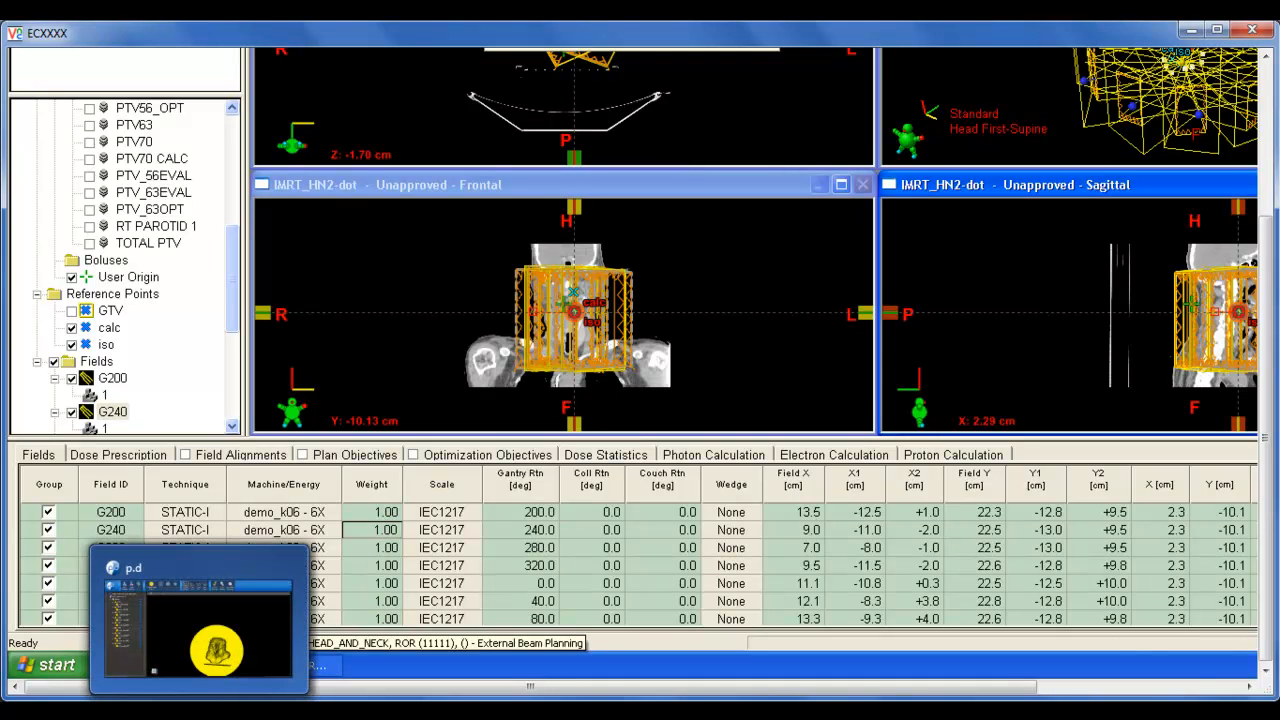
left_click(200, 625)
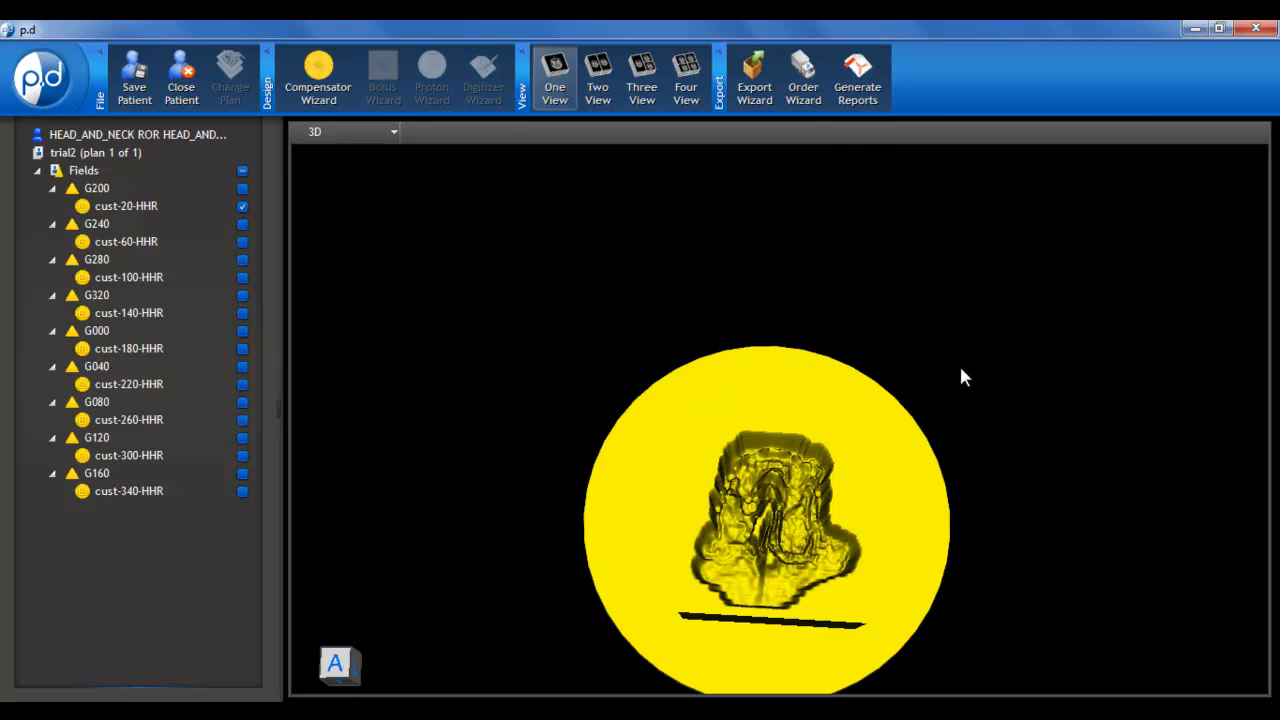
Step: Generate reports for all nine photon compensators, have them open when finished, and accept the Adobe Reader license agreement
left_click(862, 88)
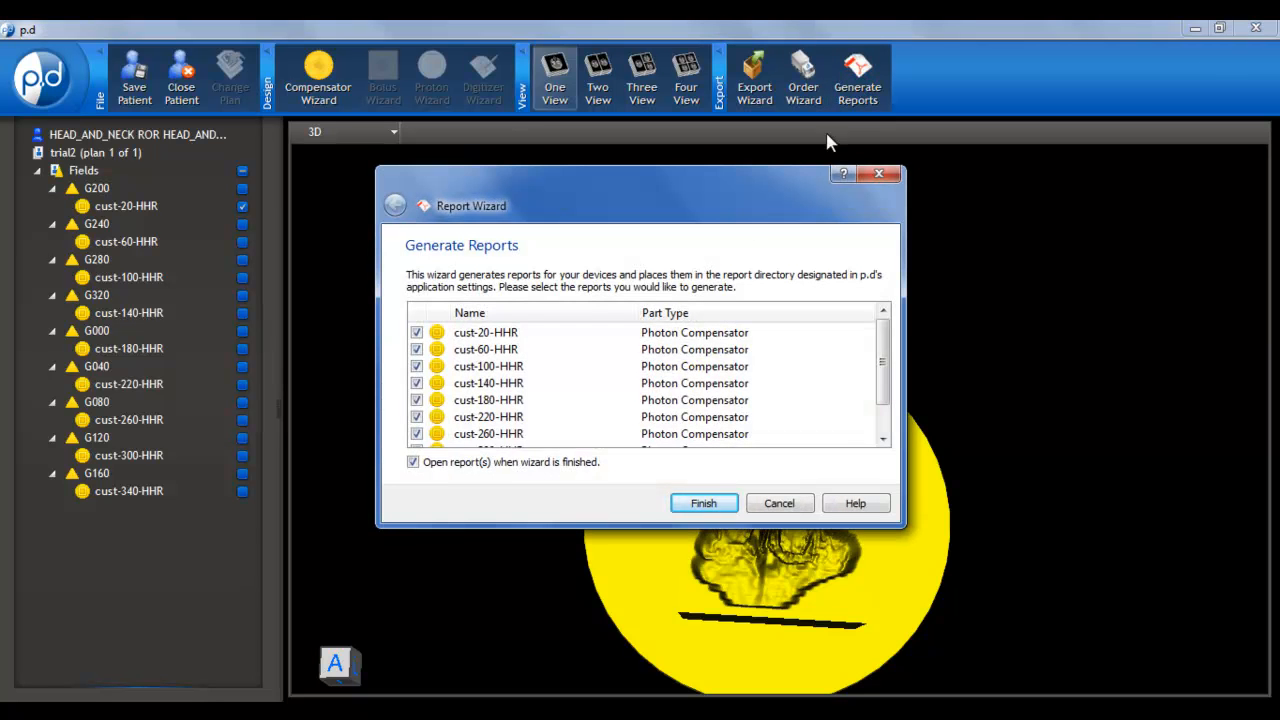
left_click_drag(883, 363, 879, 402)
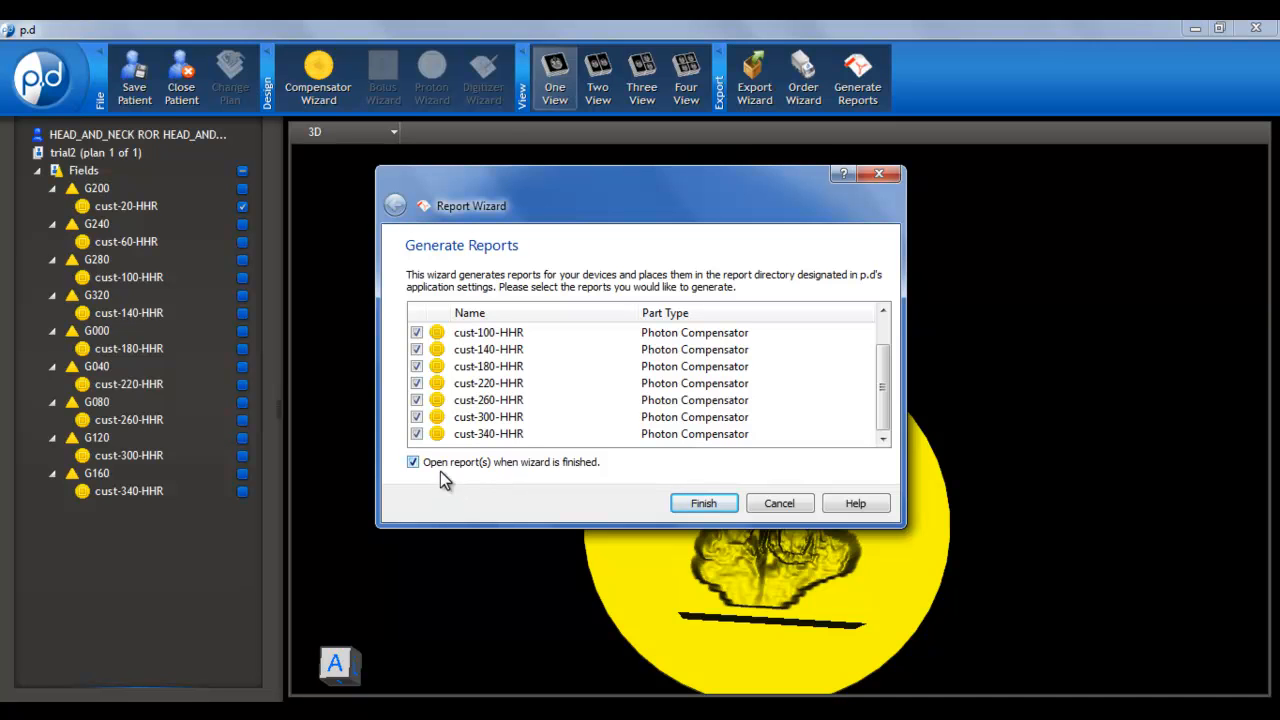
left_click(706, 506)
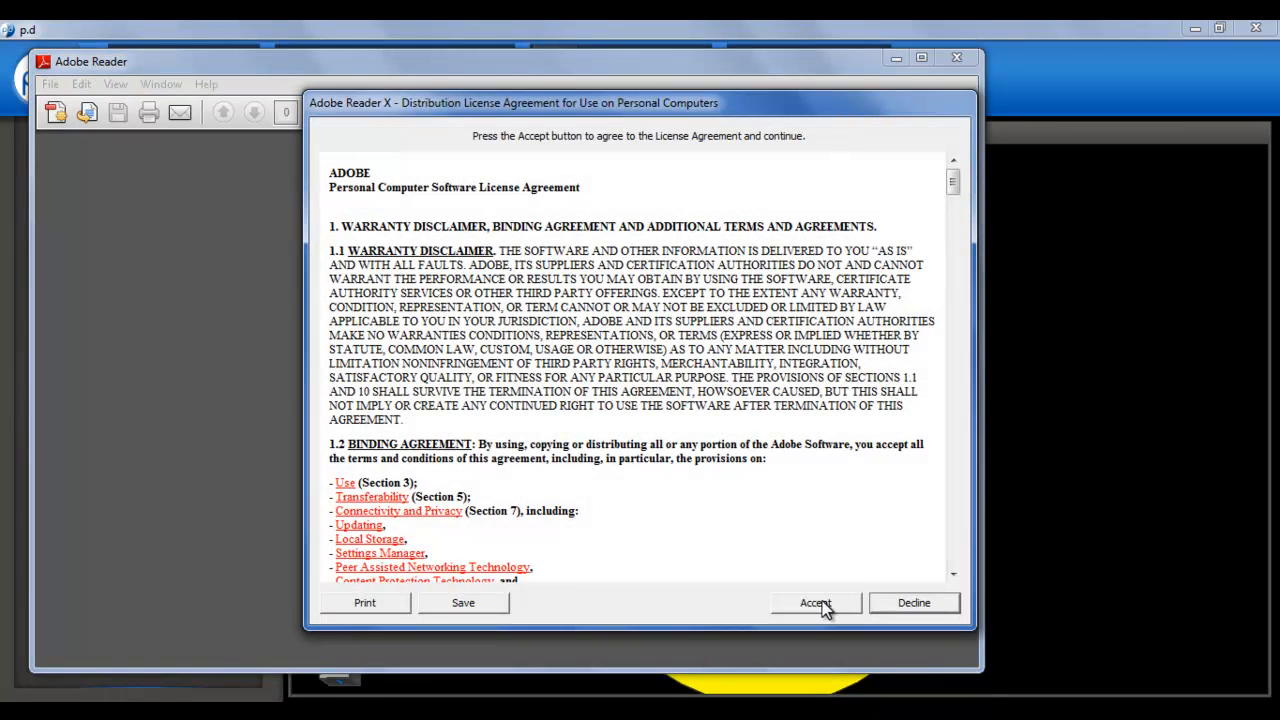
left_click(820, 602)
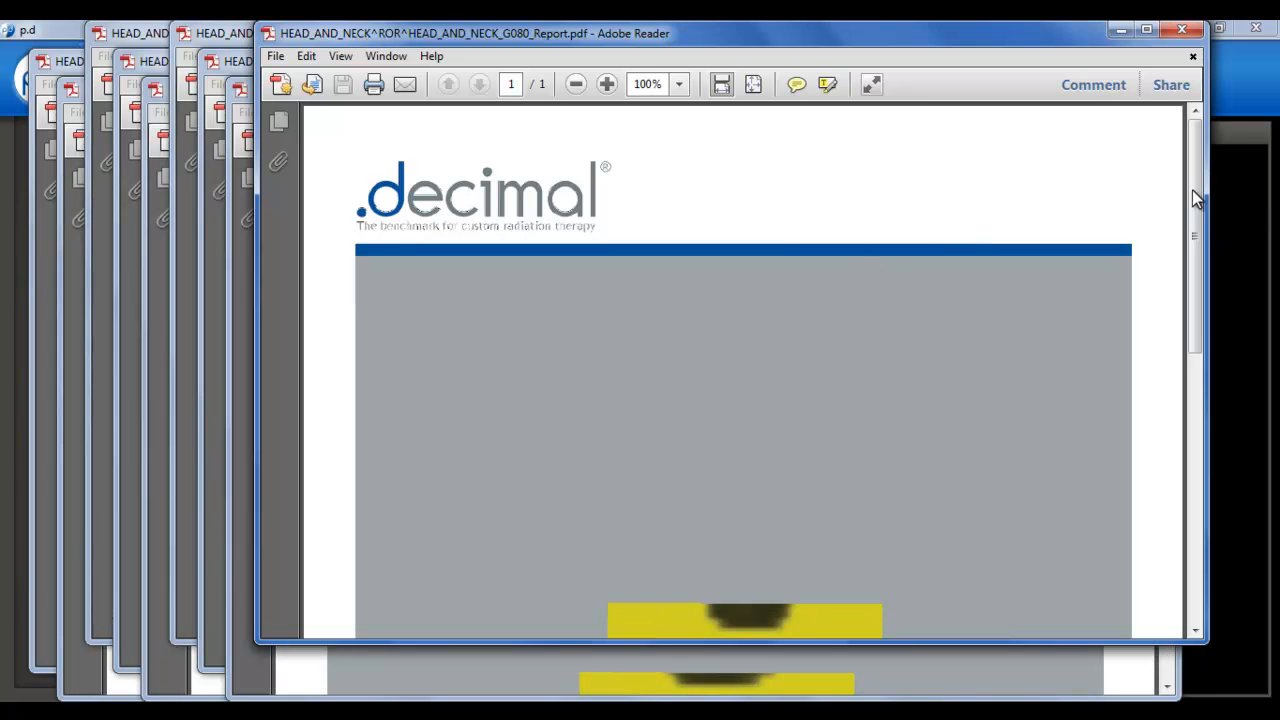
Step: Copy the beam weight from the beam information of the G080 compensator report
left_click_drag(1193, 173, 1198, 518)
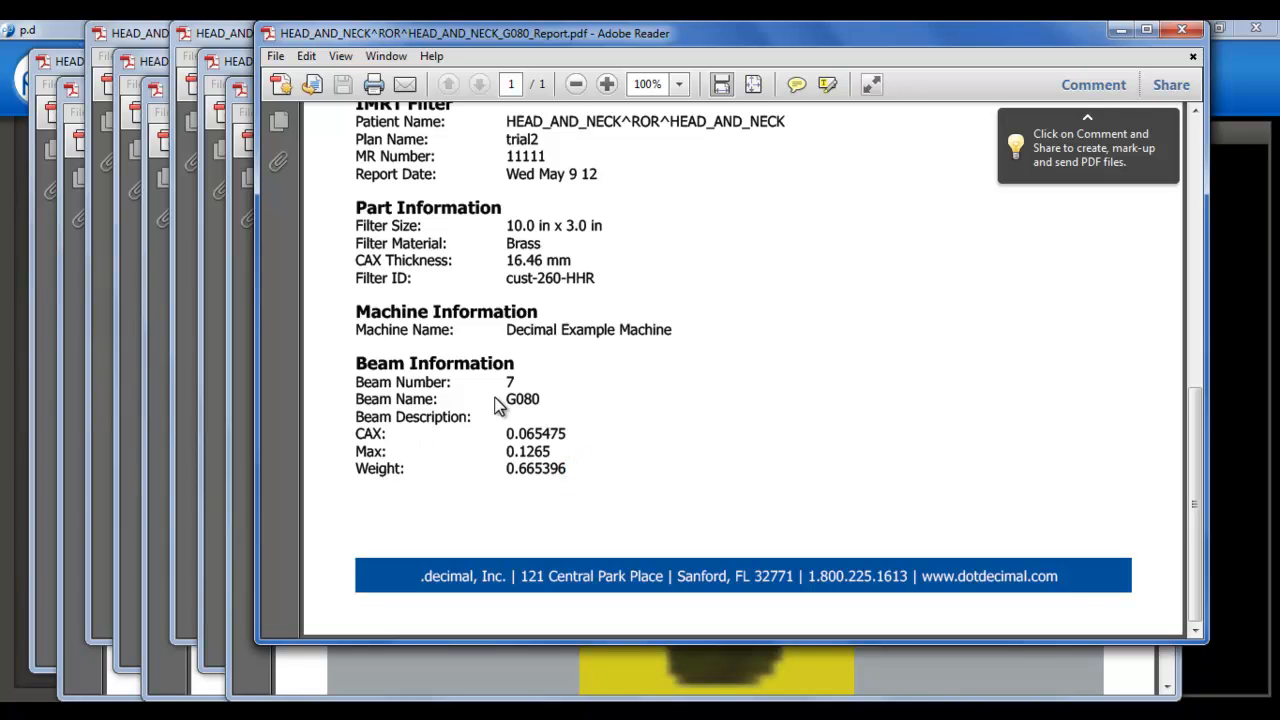
double_click(536, 470)
right_click(536, 470)
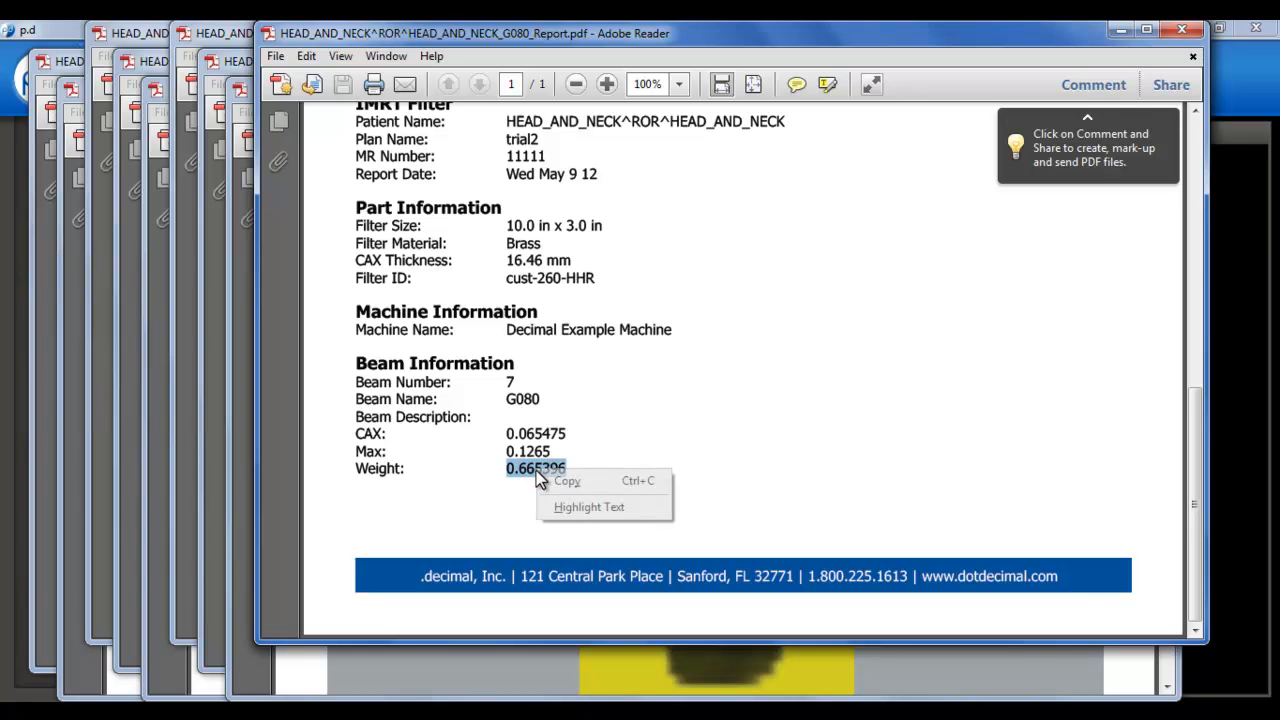
left_click(584, 482)
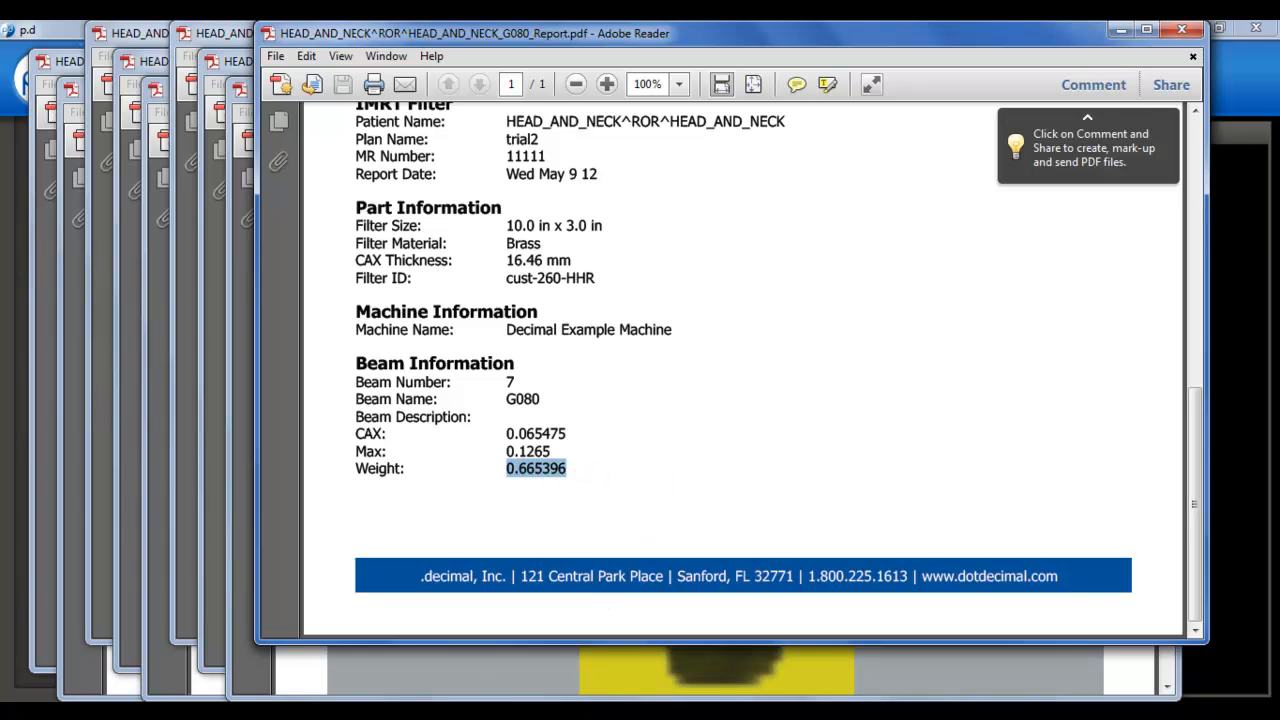
Step: Switch to Eclipse and inspect the weight entries of fields G080, G120 and G160 in the IMRT_HN2-dot plan
mouse_move(374, 714)
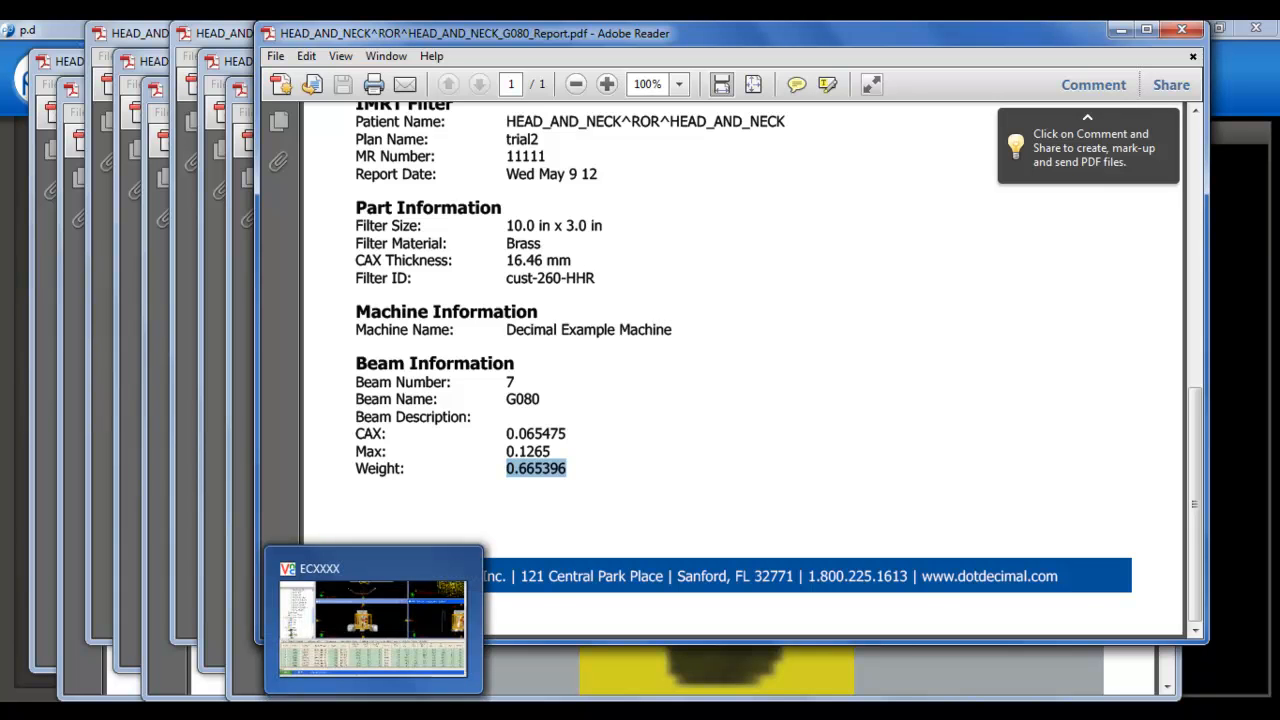
left_click(372, 625)
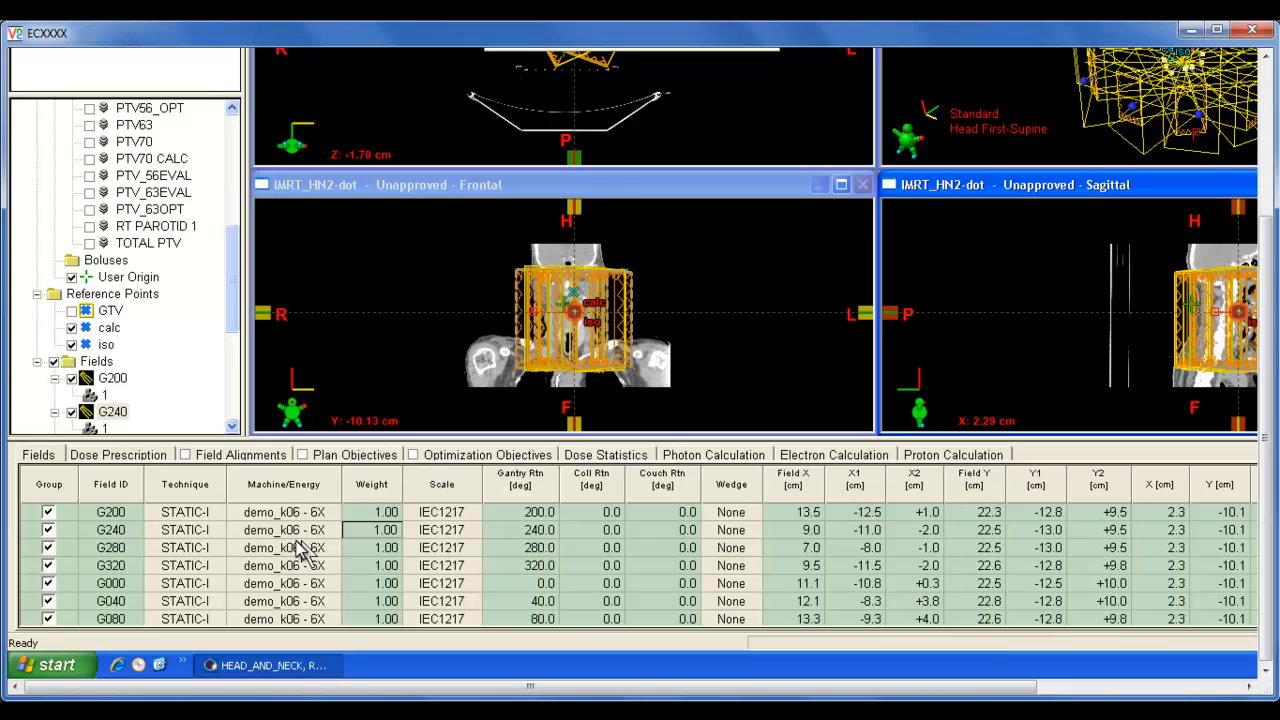
left_click(380, 619)
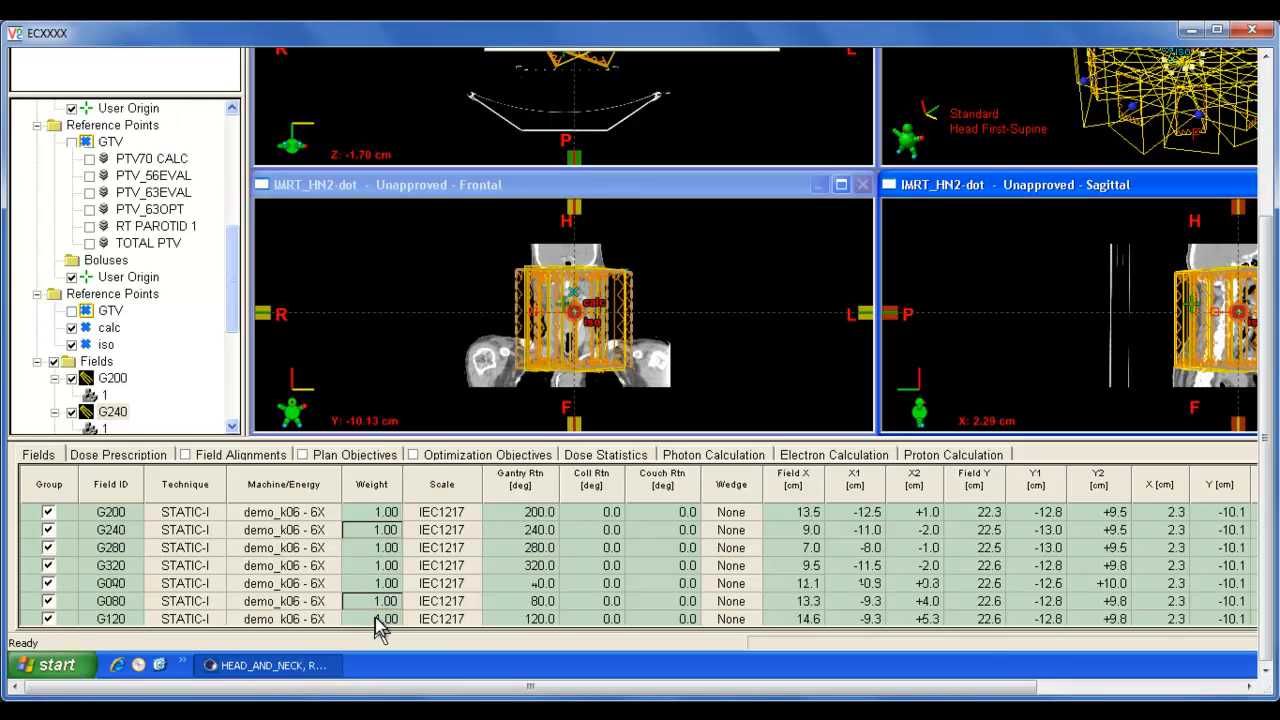
left_click(374, 619)
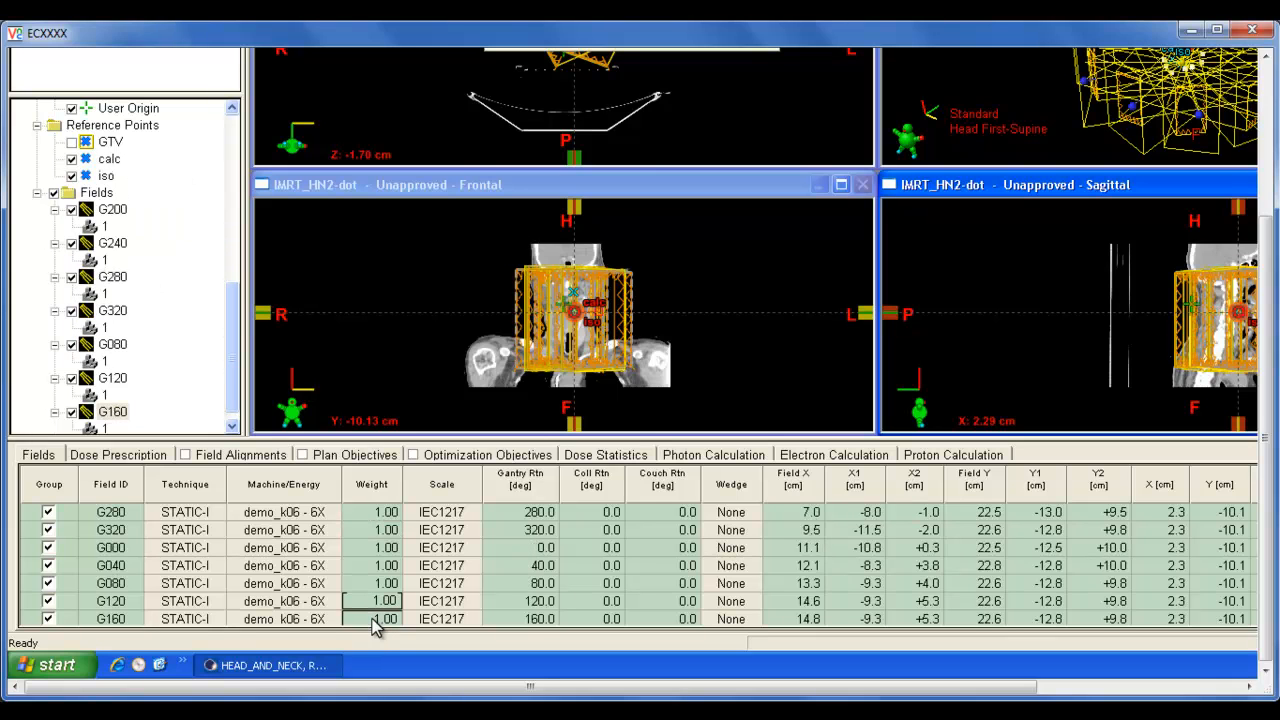
left_click(374, 619)
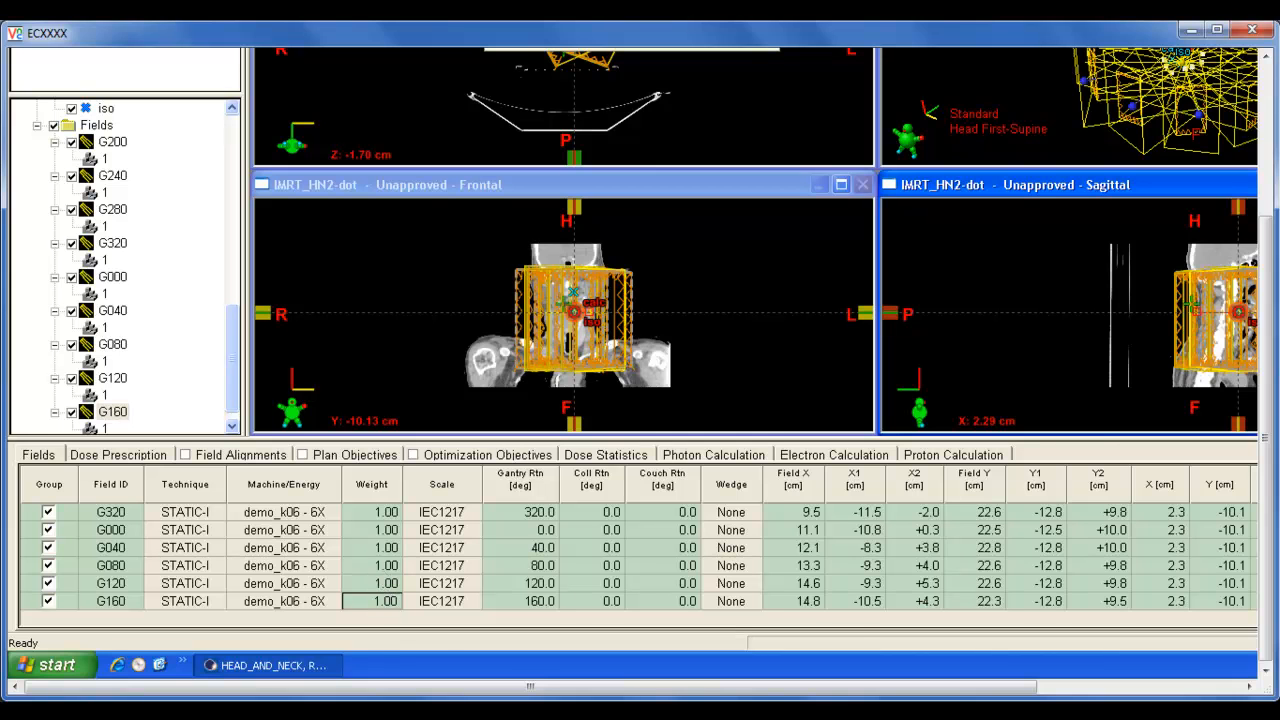
Step: Switch to the G280 compensator report in Adobe Reader, check its beam information including the weight, and close the report
left_click(520, 714)
left_click(636, 655)
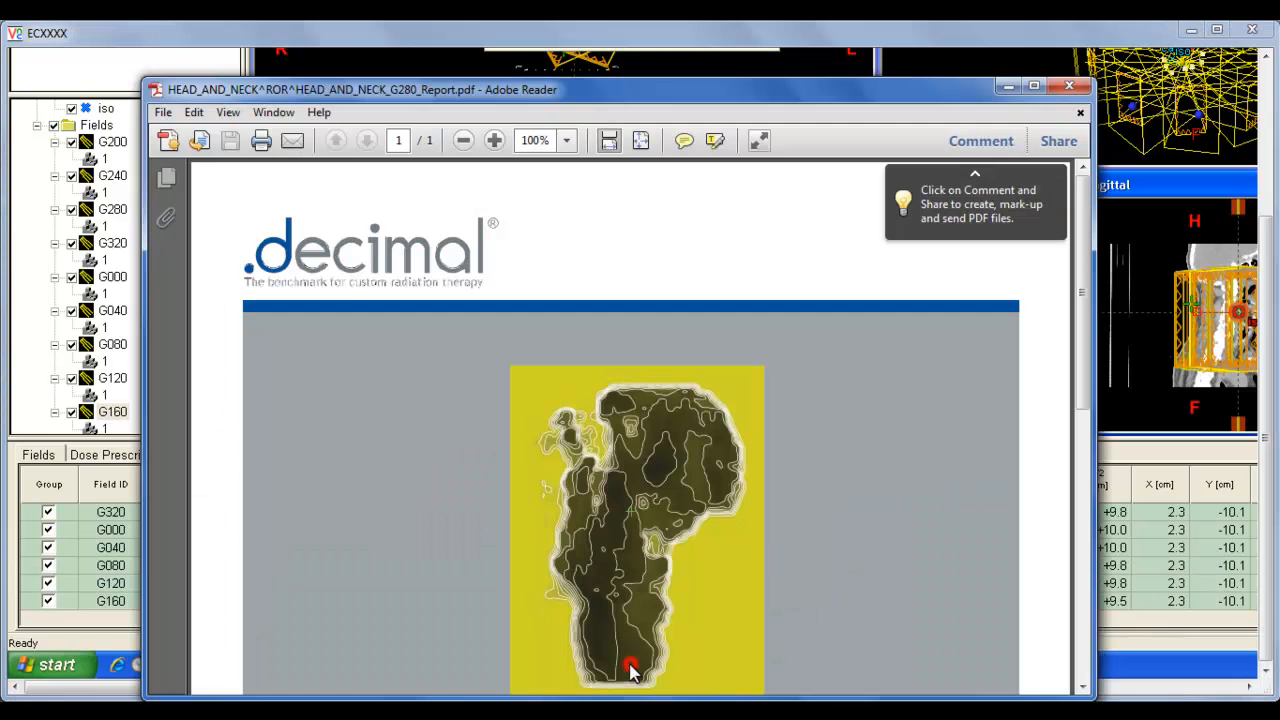
scroll(1040, 305, "down", 3)
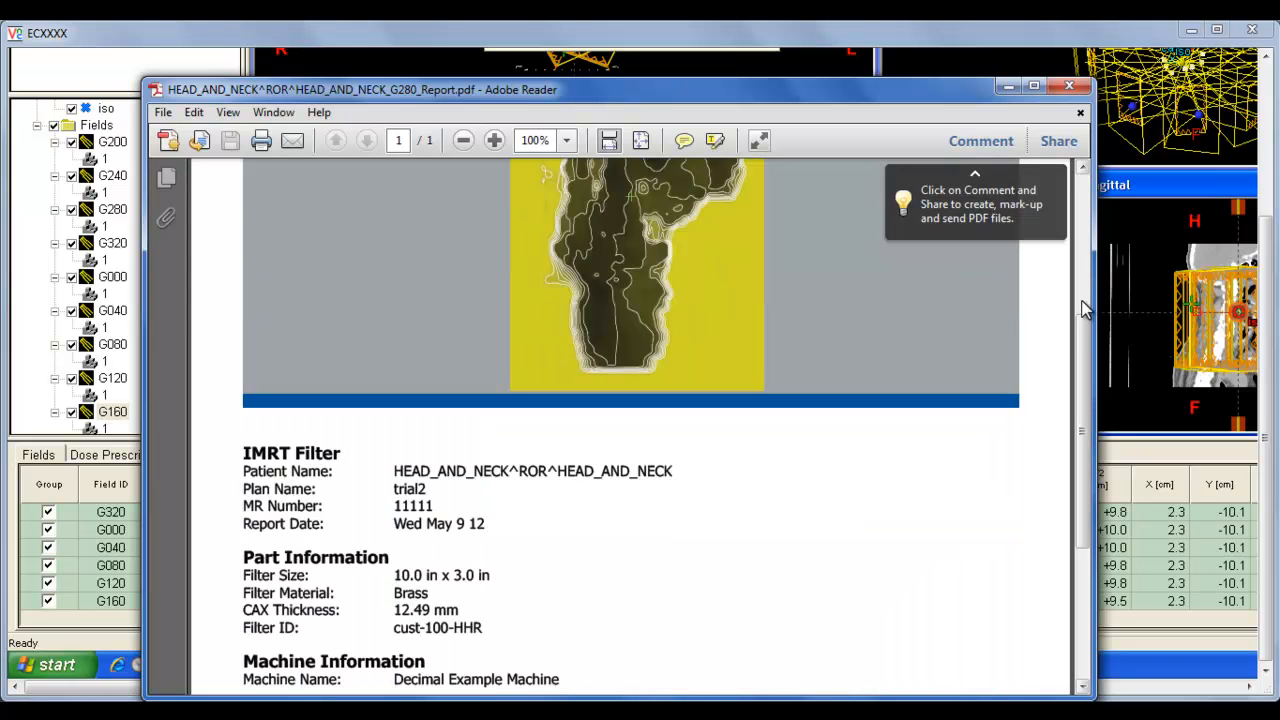
scroll(1085, 310, "down", 3)
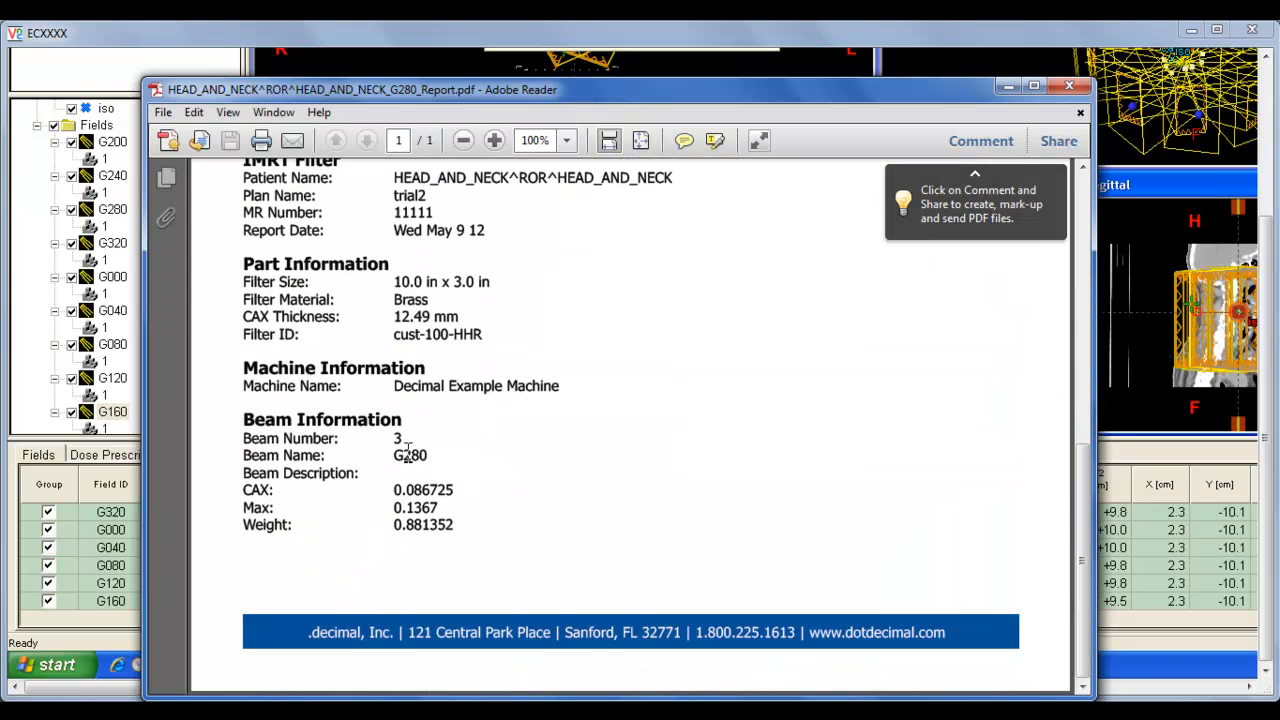
left_click(1069, 88)
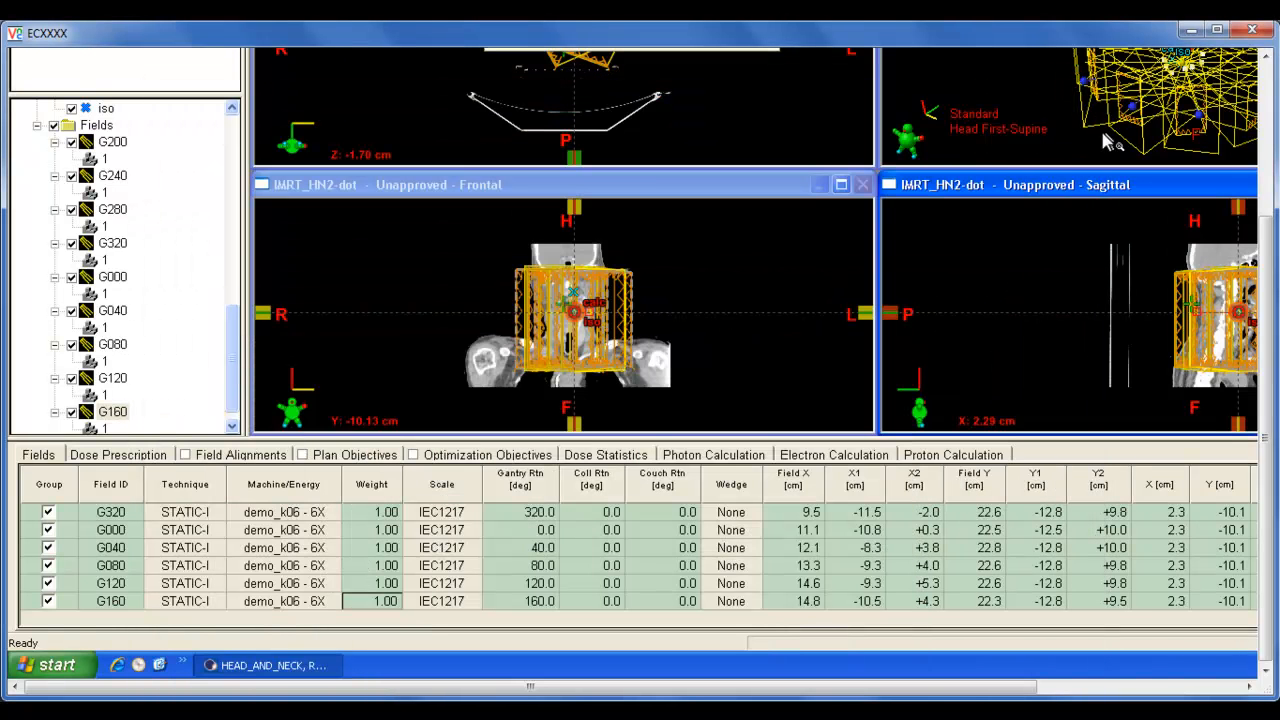
left_click_drag(1266, 237, 1266, 80)
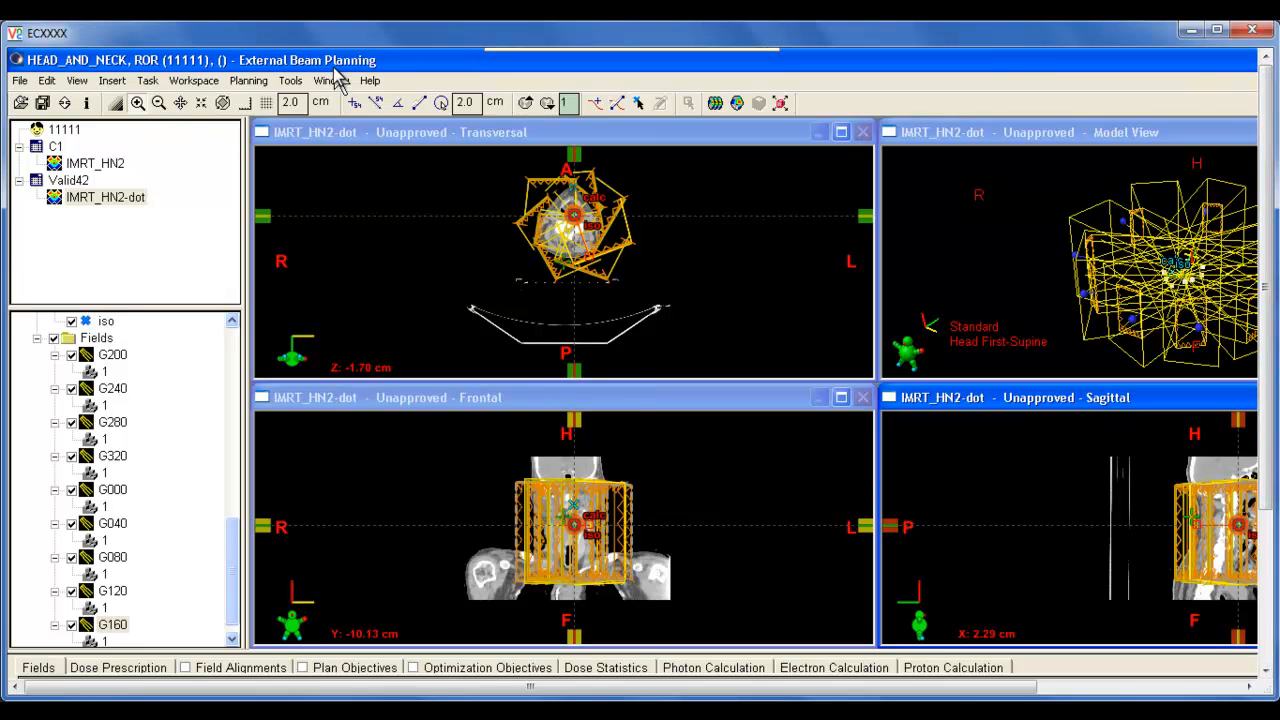
mouse_move(1267, 250)
left_mouse_down()
mouse_move(1266, 371)
mouse_move(1268, 245)
left_mouse_up()
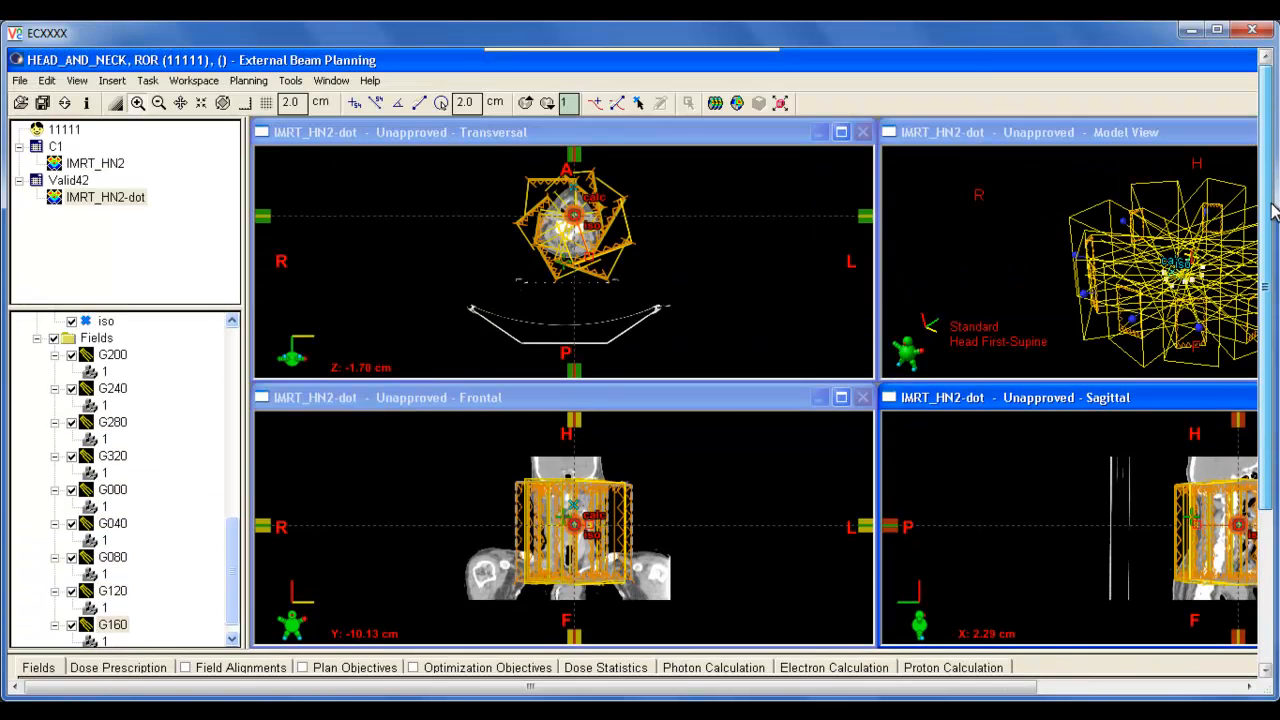